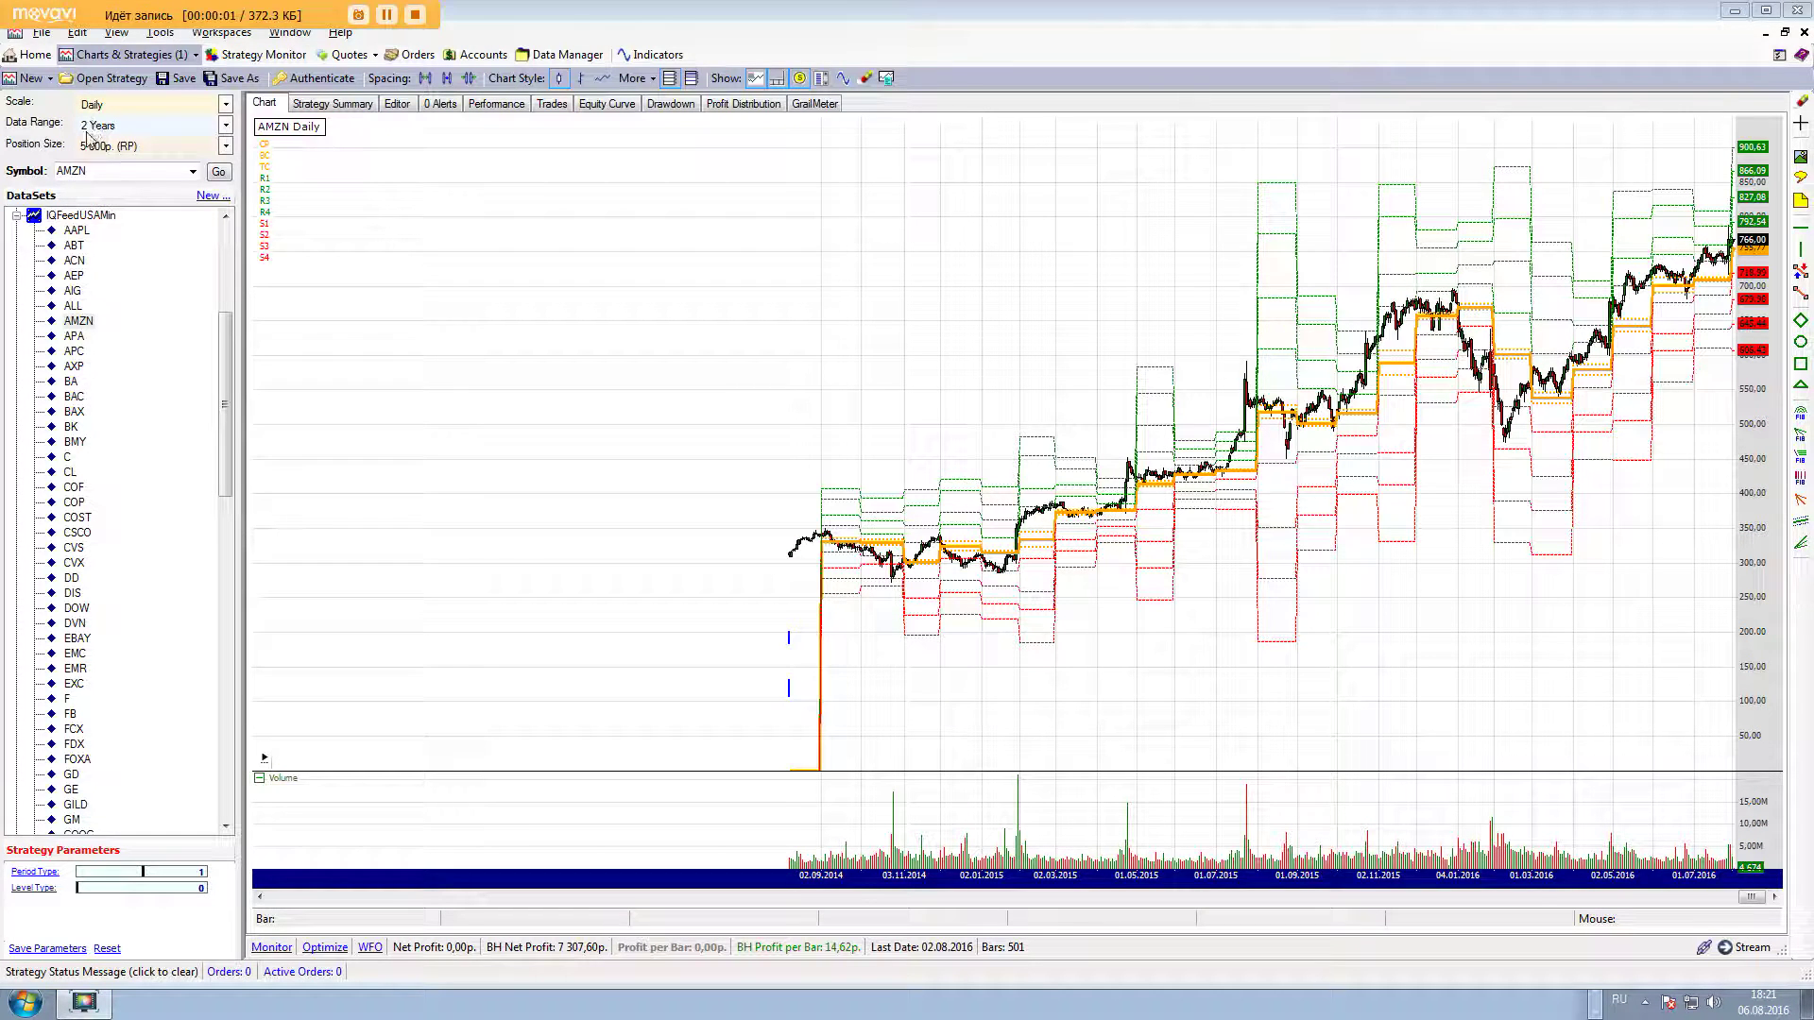
Extend the AMZN data range to the most recent 3 years and set the Period Type parameter to 0
left_click(225, 126)
left_click(221, 178)
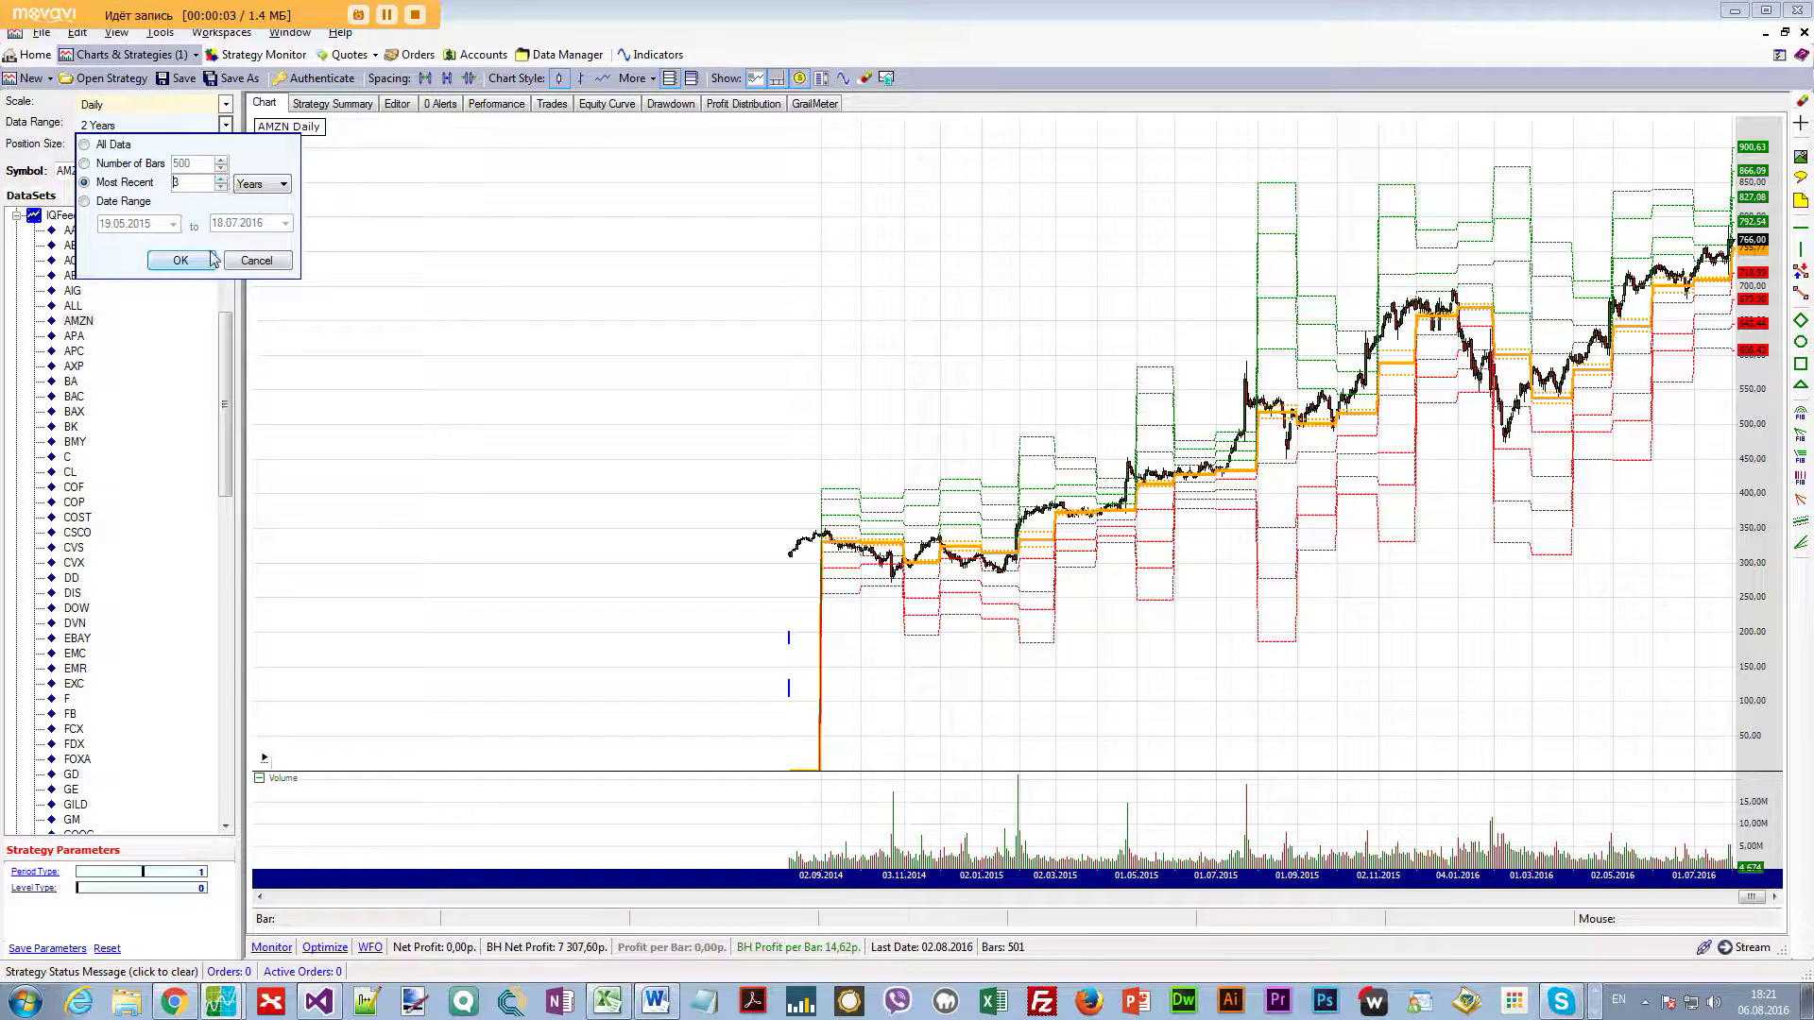
left_click(198, 261)
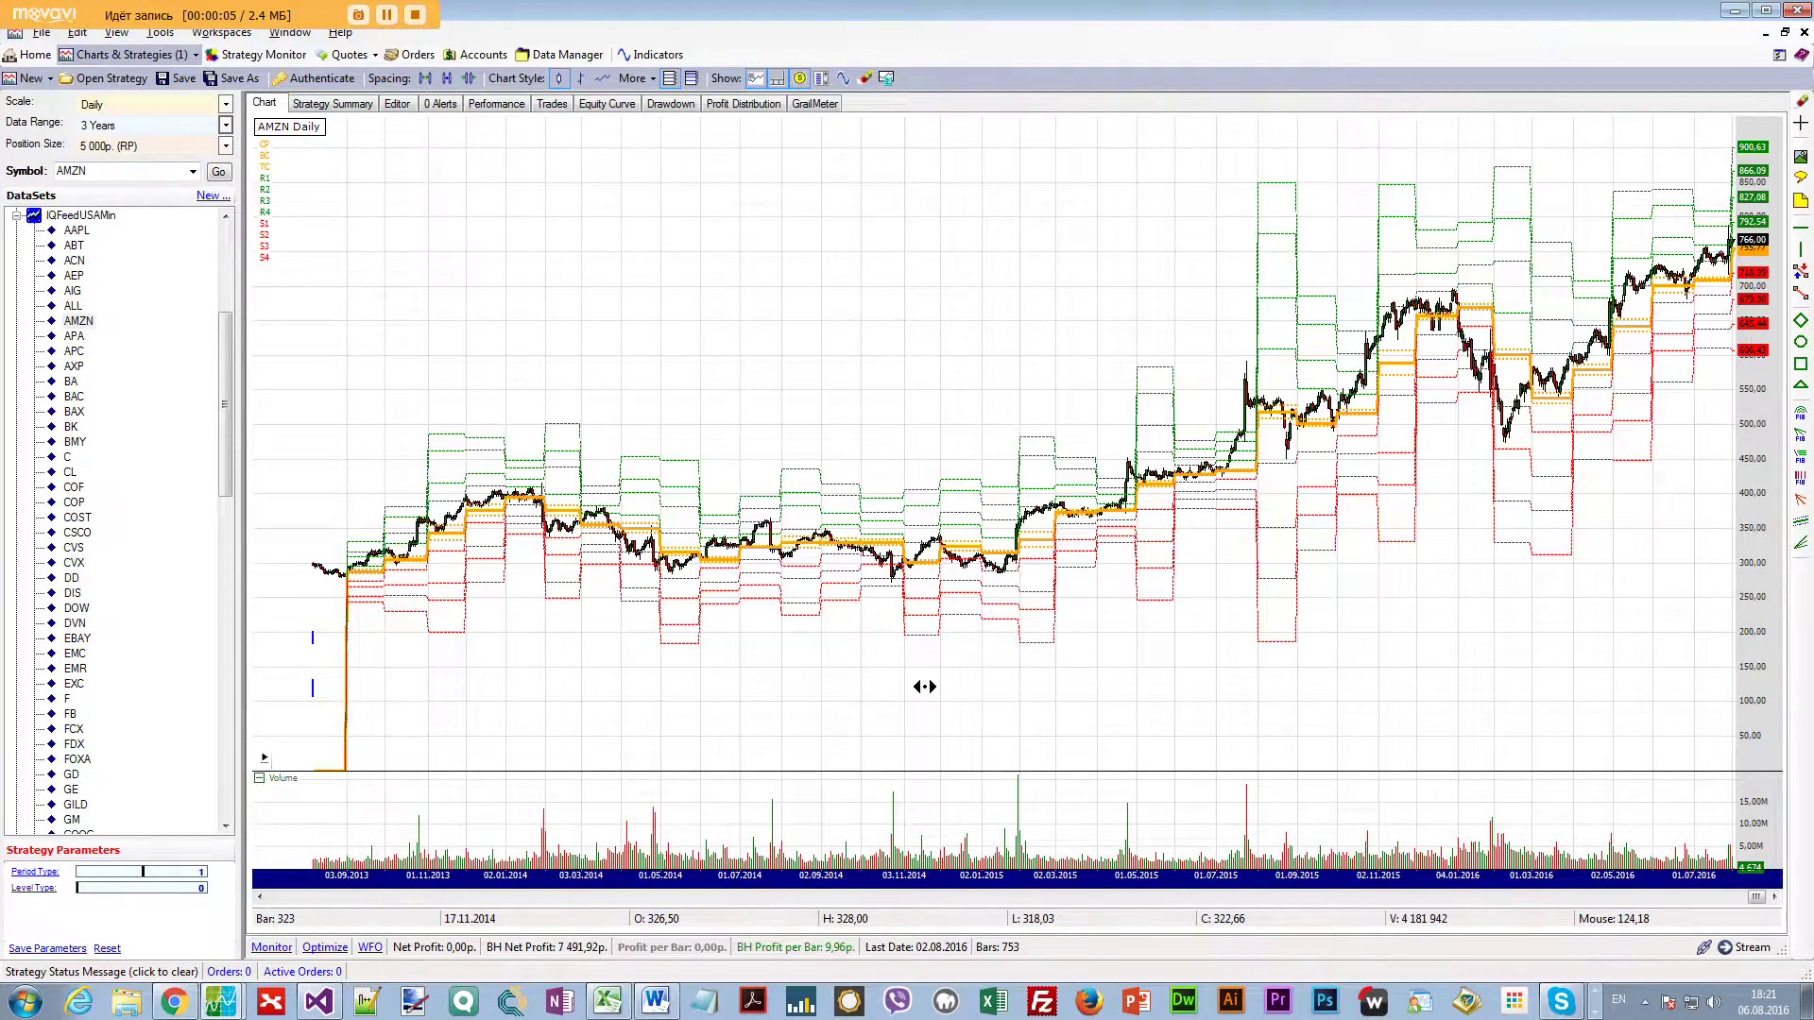
left_click(82, 876)
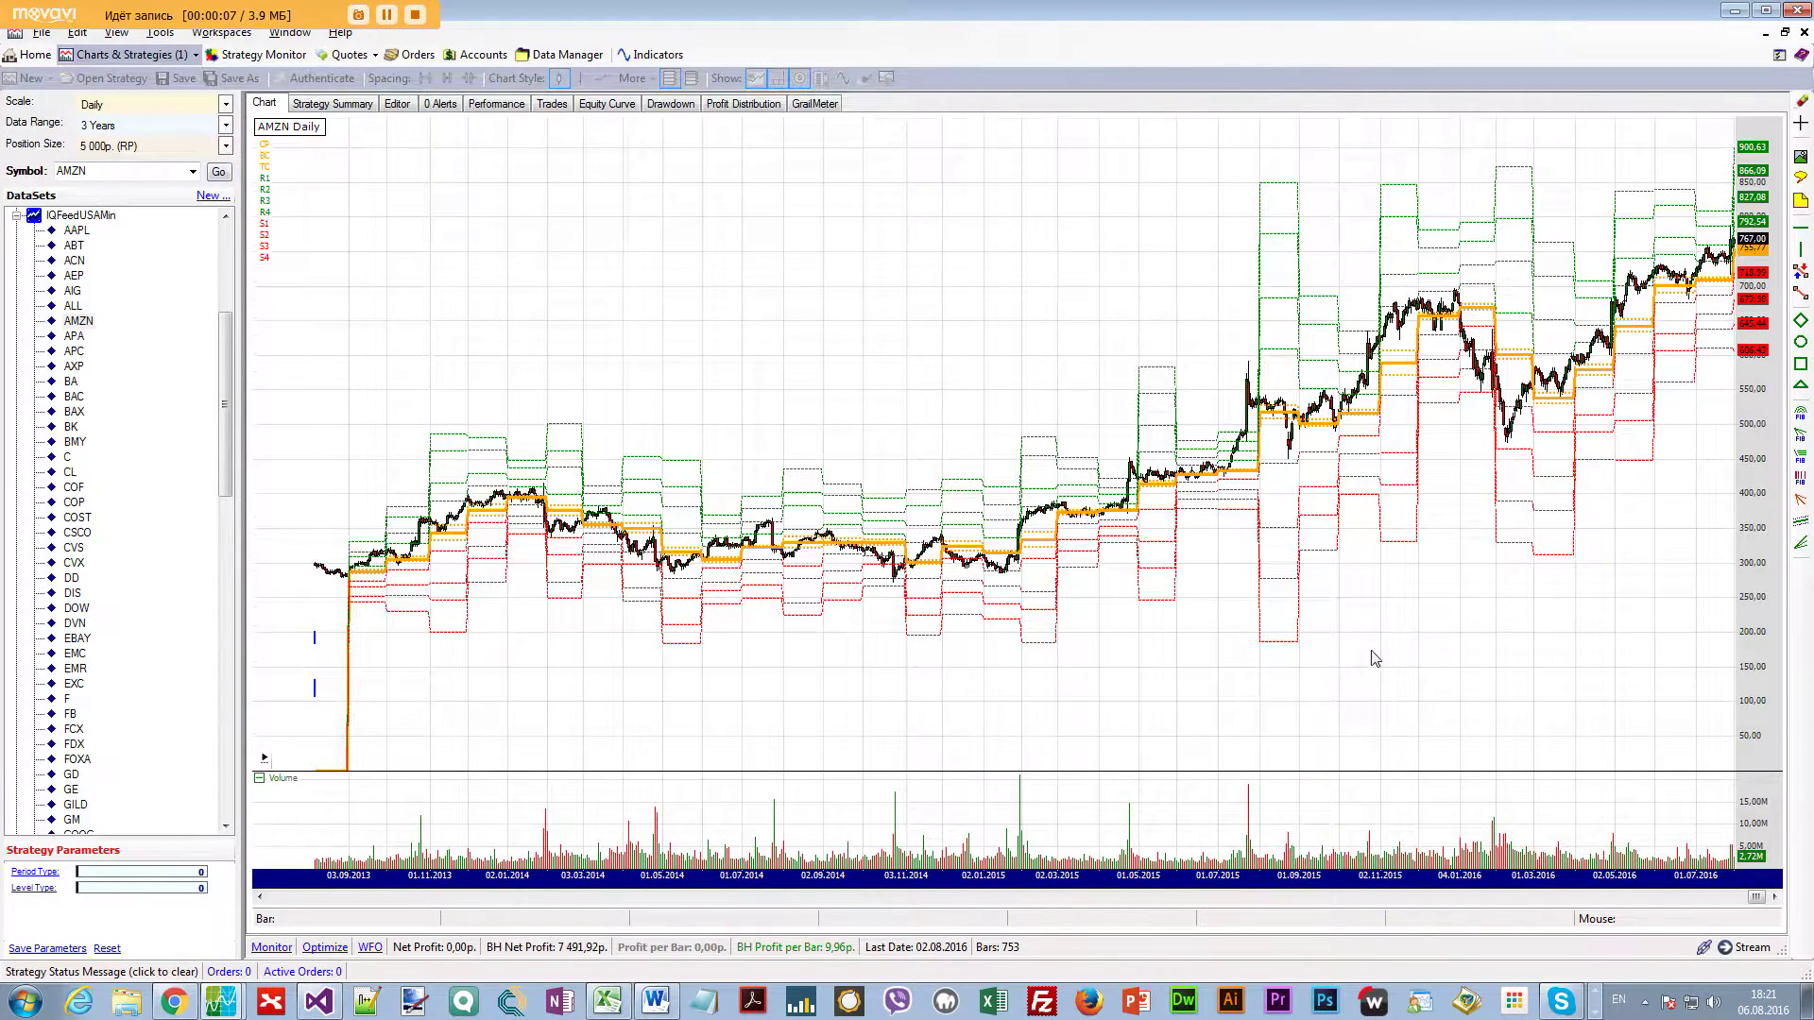
scroll(1154, 706, "down", 1)
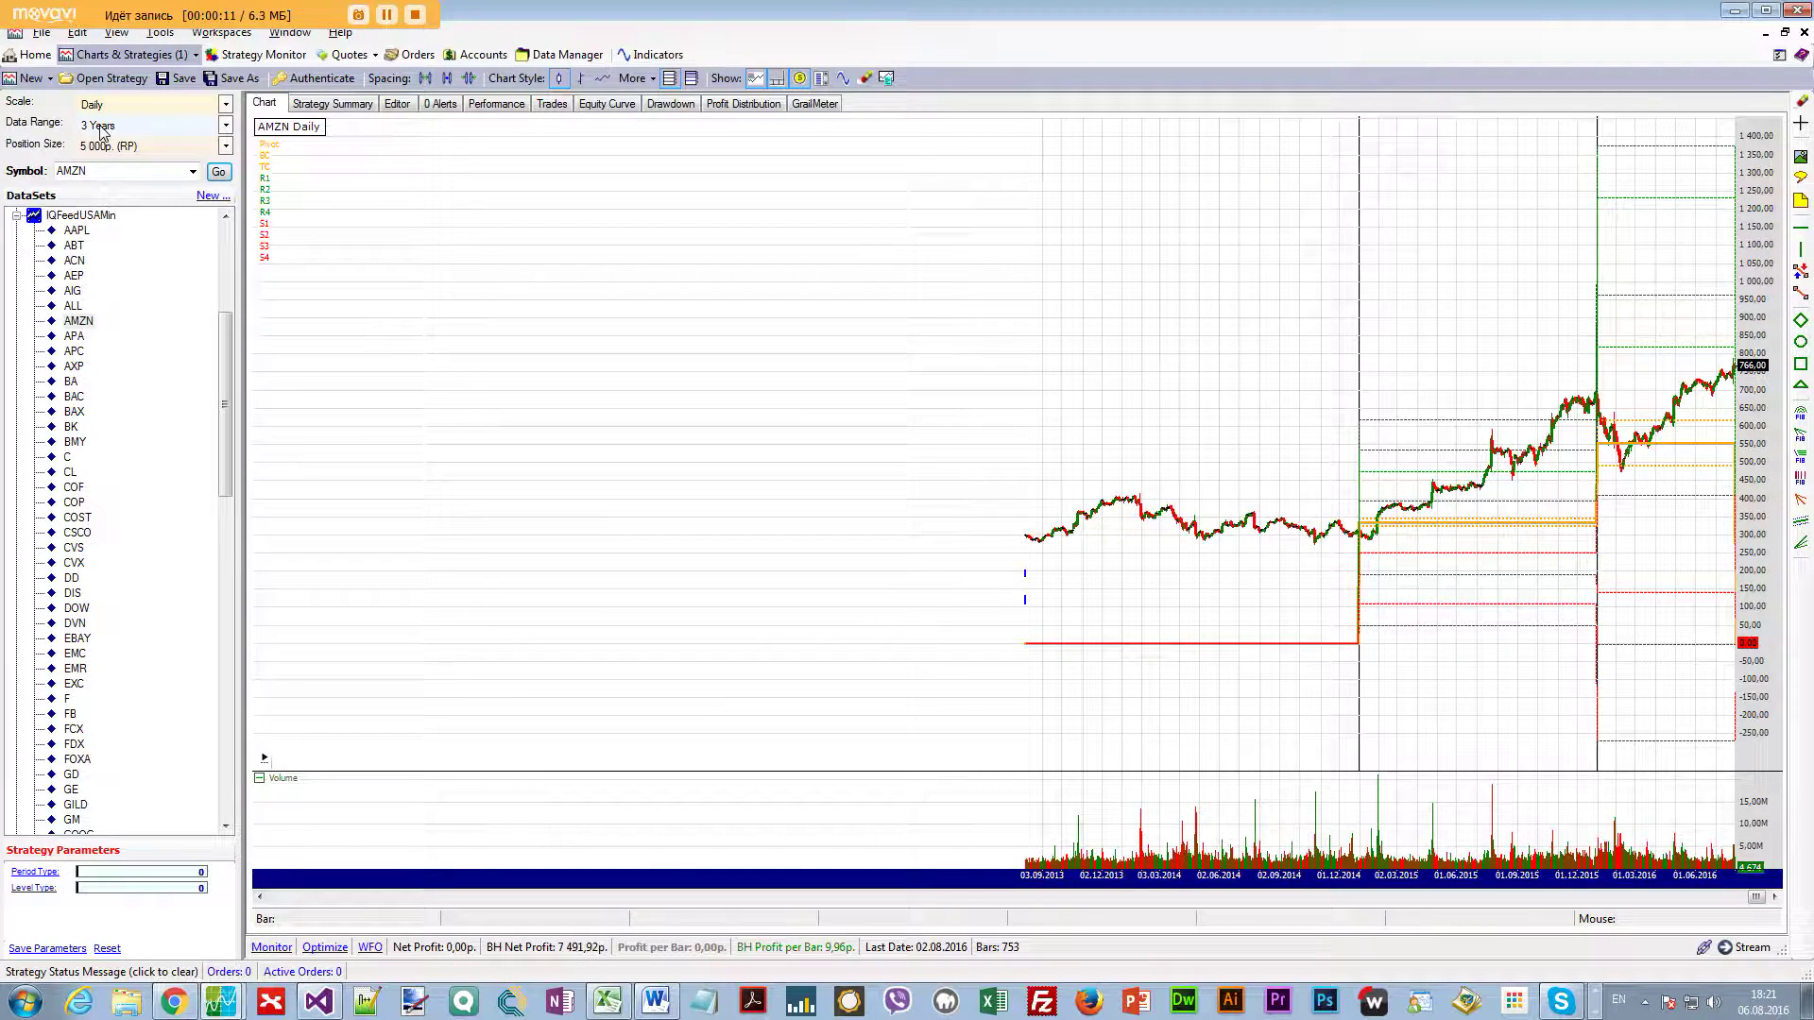
Set the AMZN data range to the most recent 5 years
left_click(223, 125)
left_click(224, 180)
left_click(224, 179)
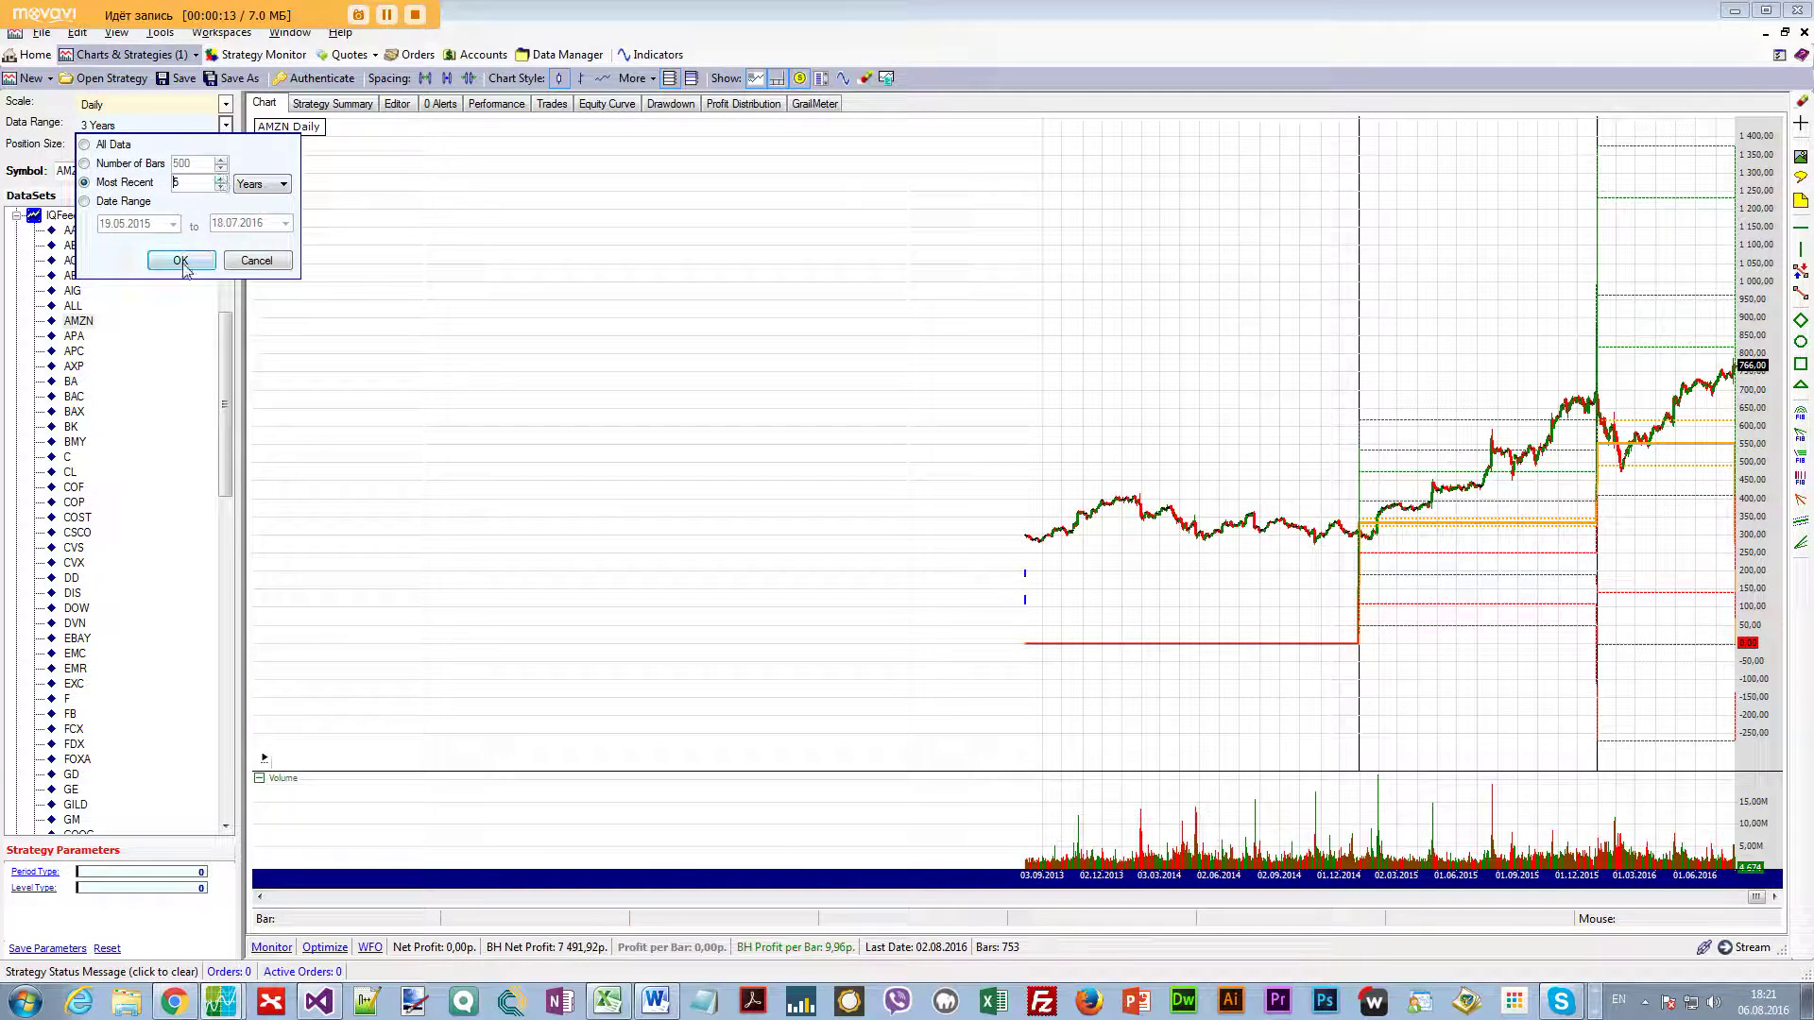
left_click(180, 260)
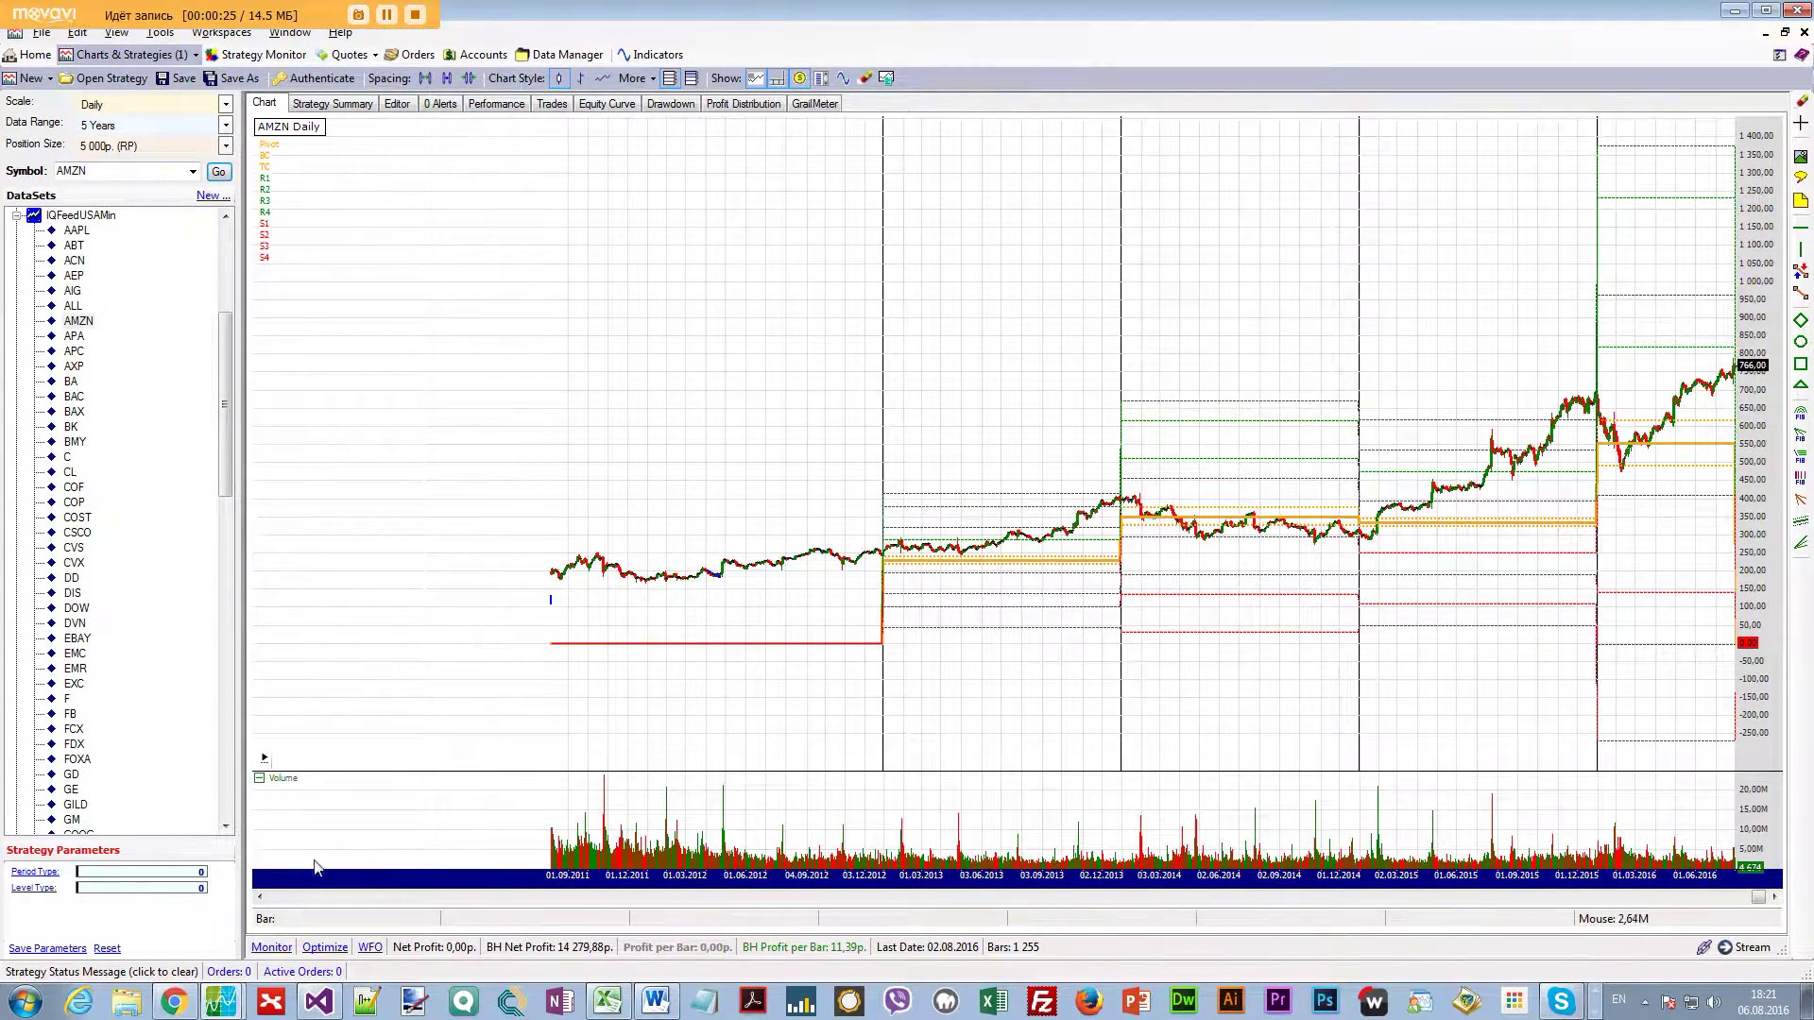
Set the Level Type parameter to 1 and inspect the yearly H and L levels on the daily chart
left_click(133, 889)
type("1")
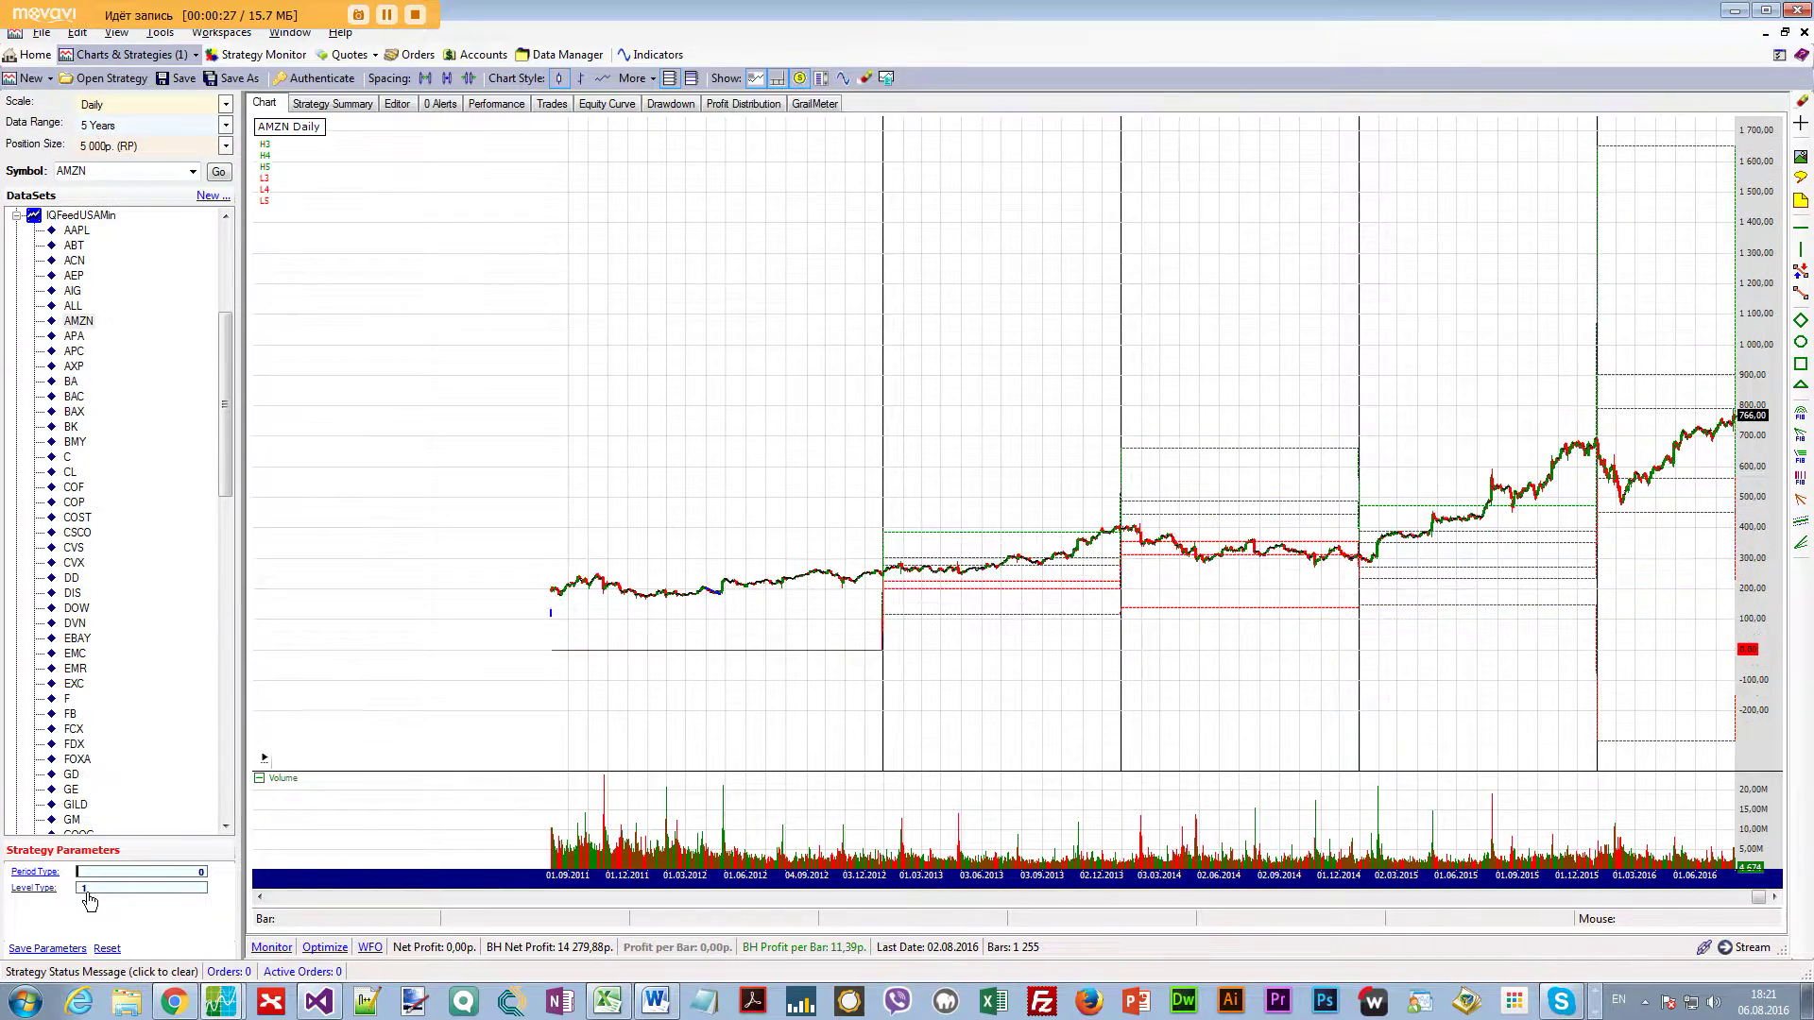
scroll(1213, 704, "up", 1)
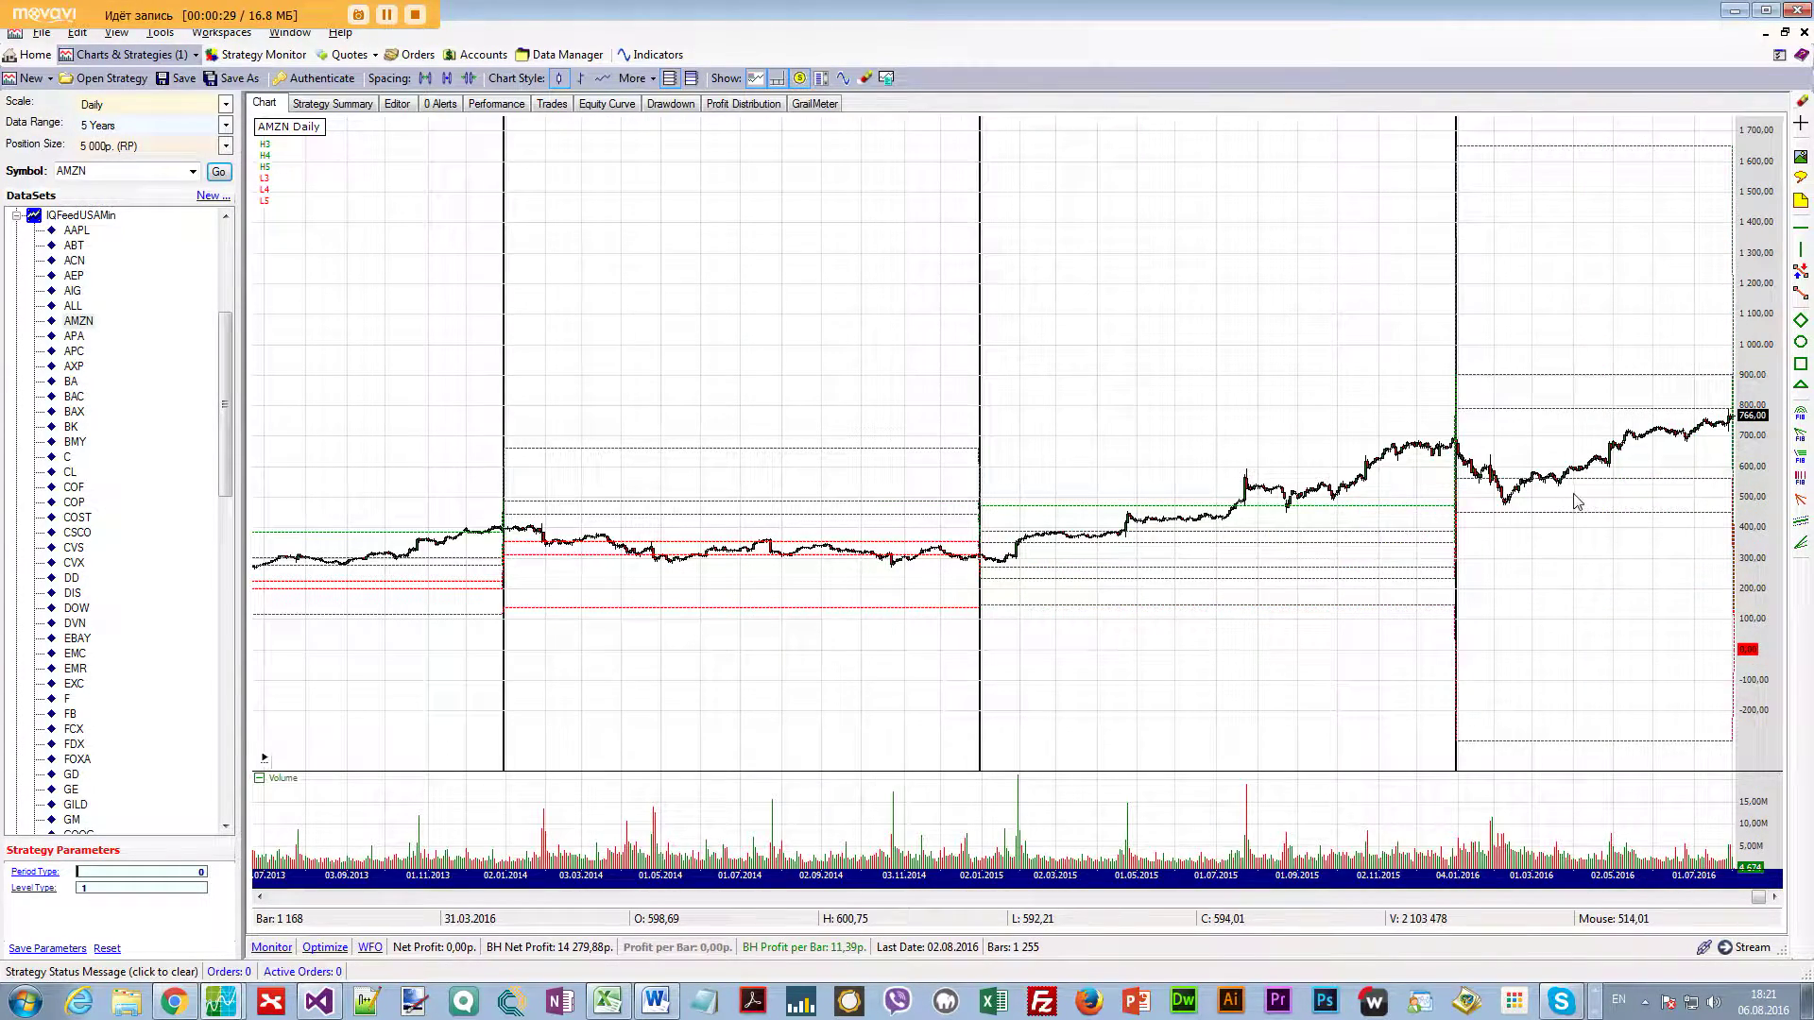
mouse_move(1314, 574)
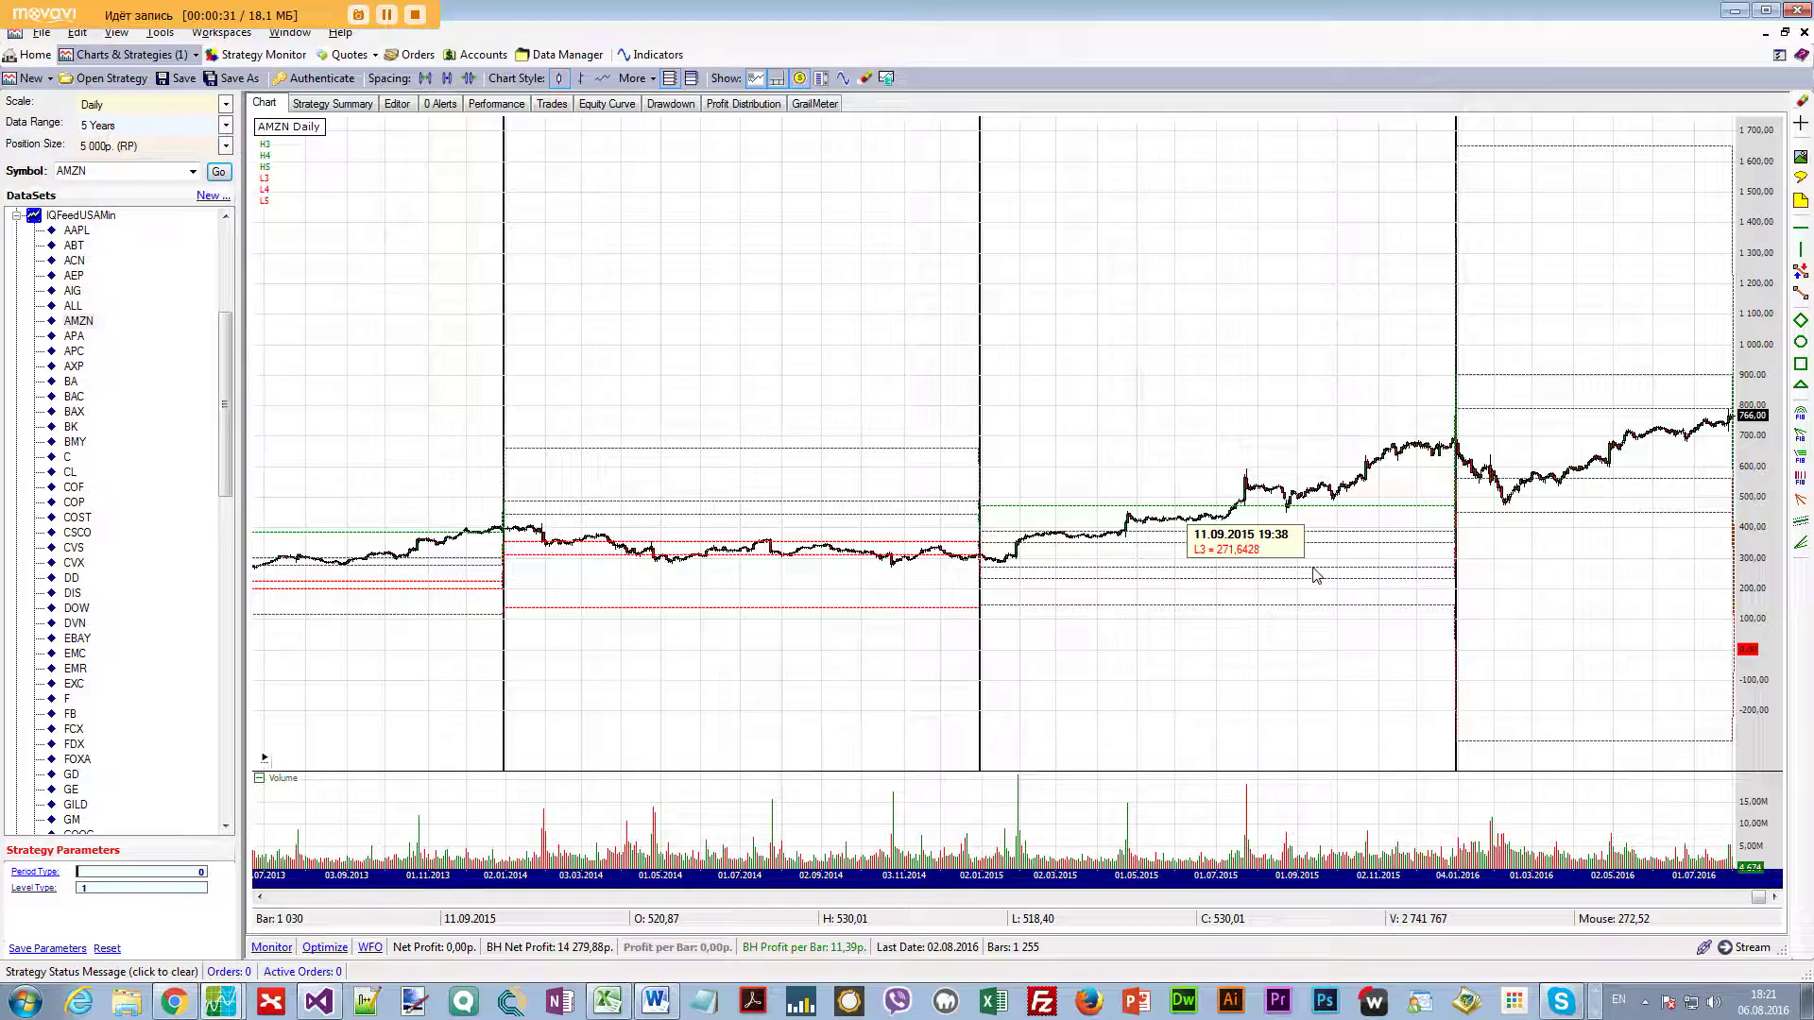
scroll(1325, 610, "down", 3)
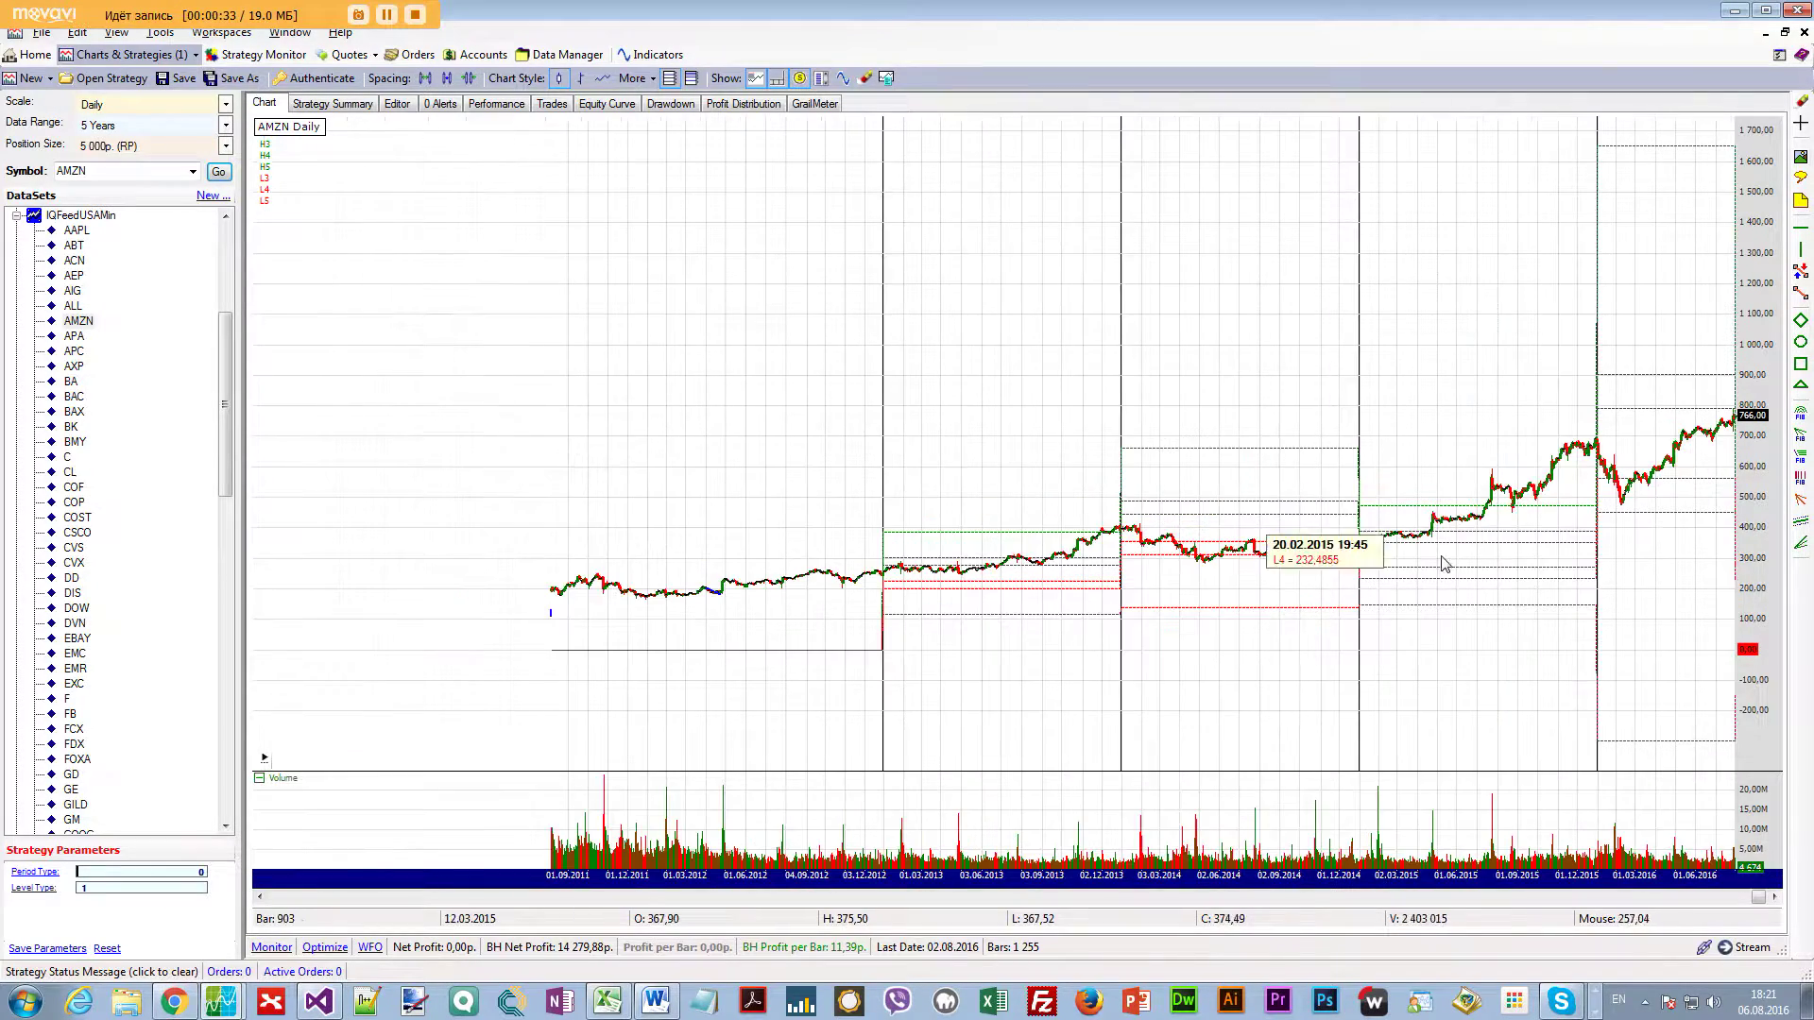
Return Level Type to 0 and inspect the yearly pivot, support and resistance lines around December 2015
left_click(97, 892)
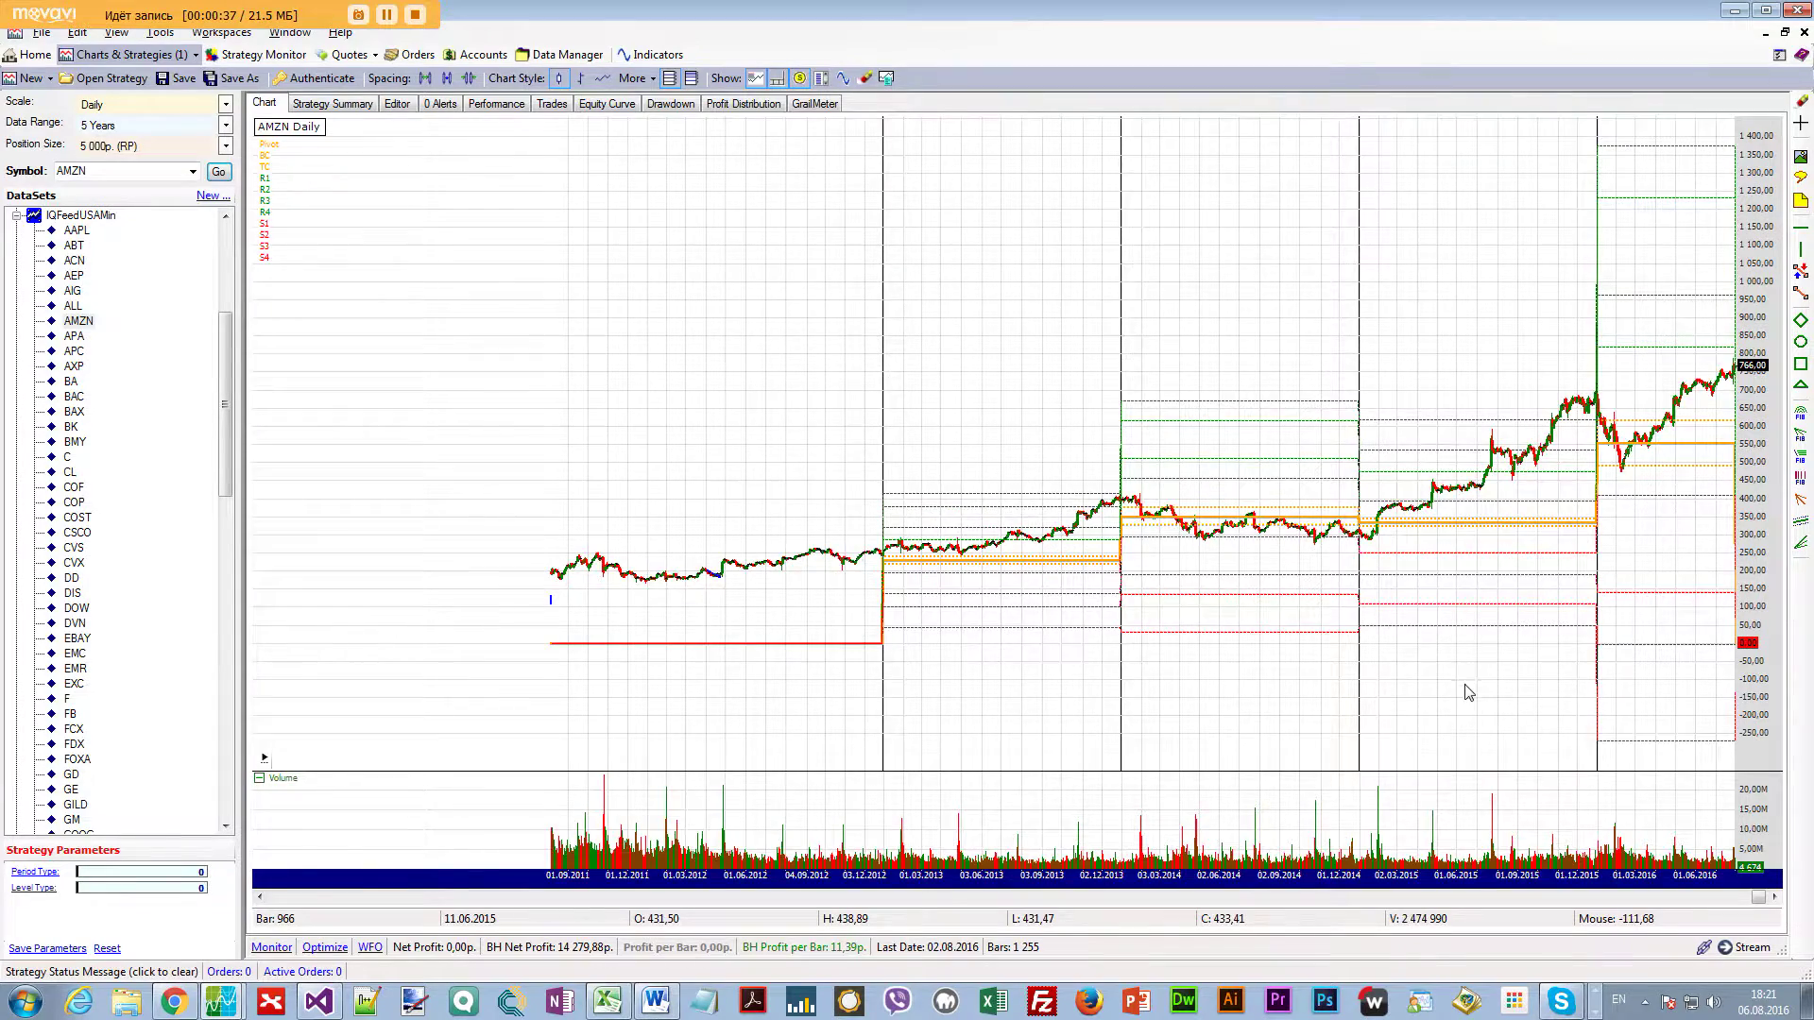
scroll(1467, 693, "up", 3)
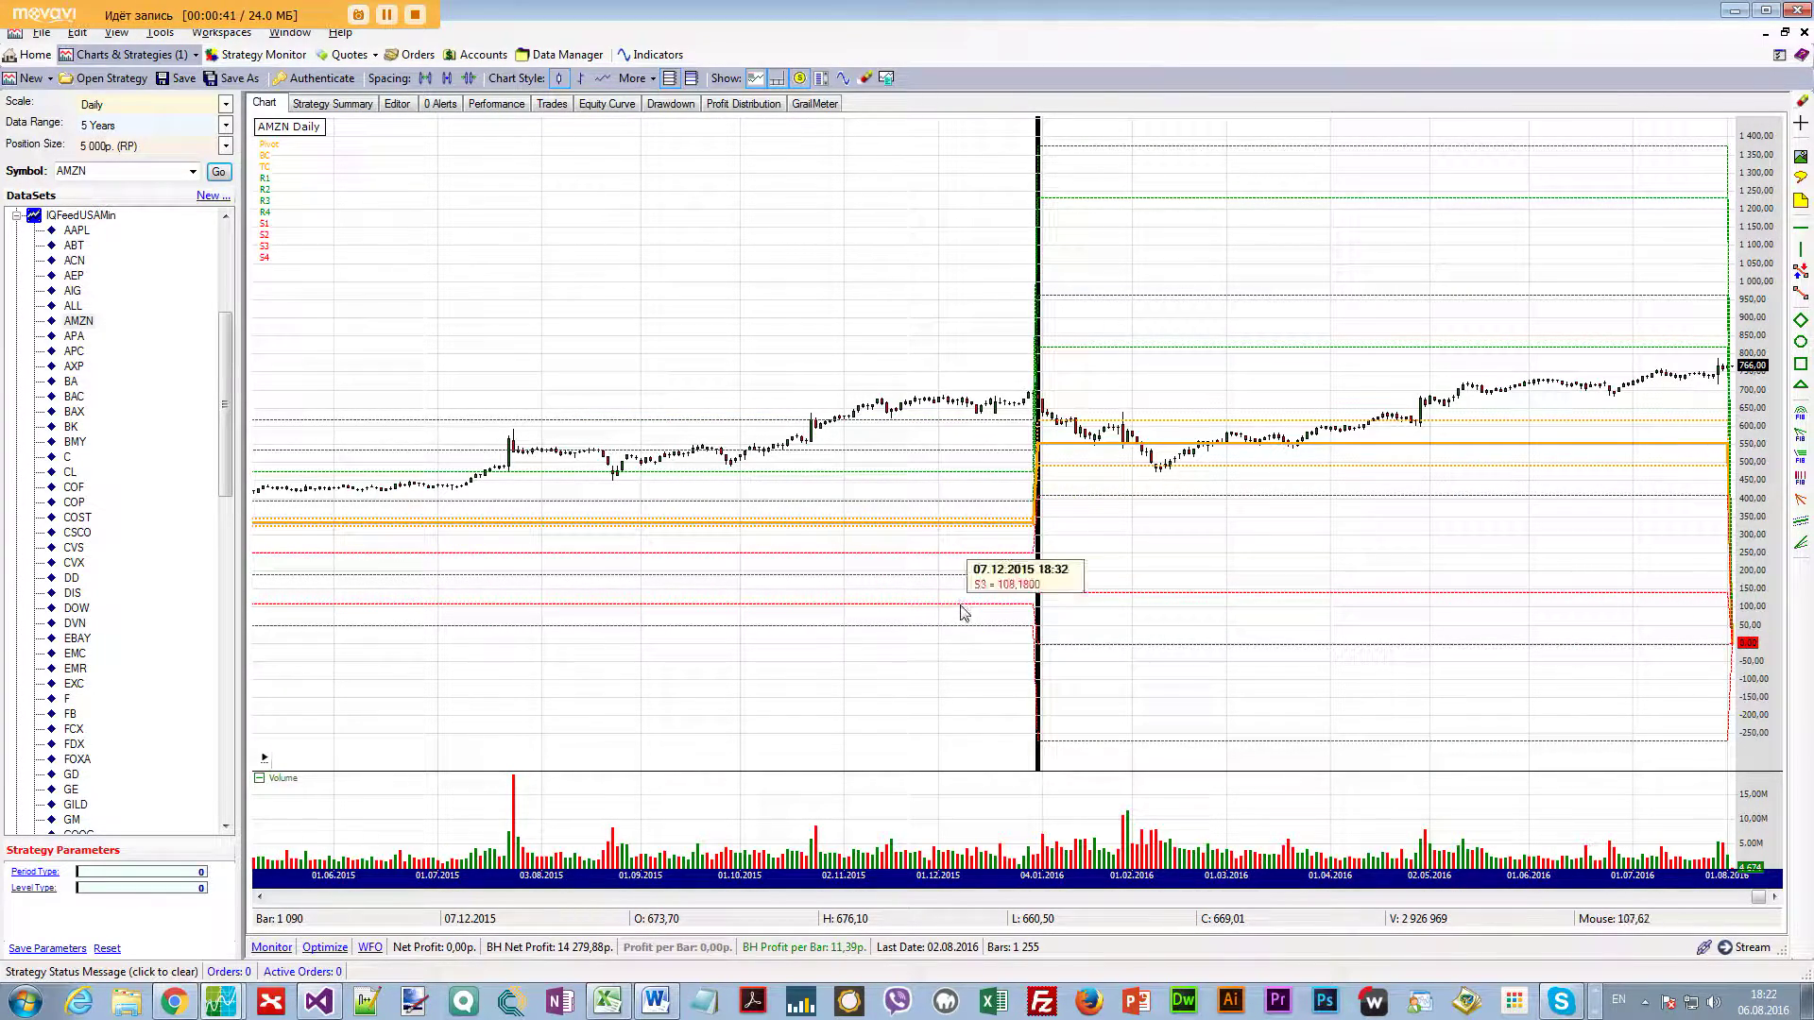
mouse_move(962, 508)
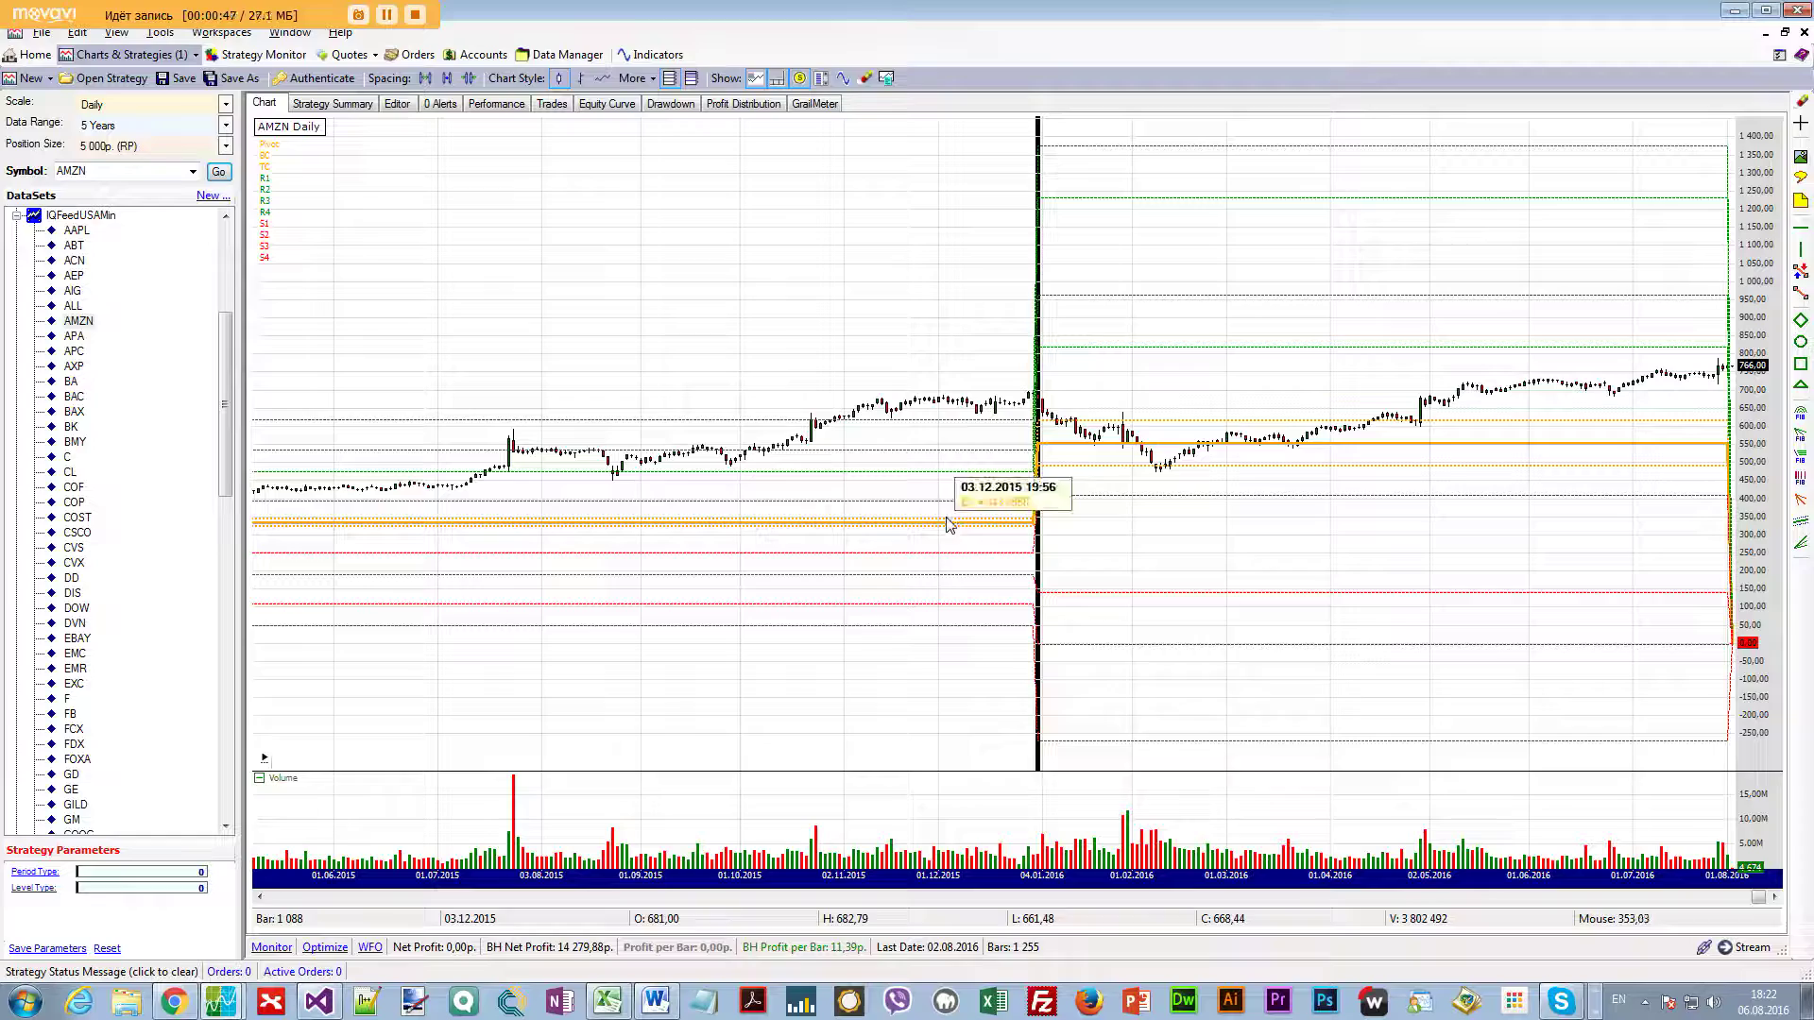
scroll(945, 537, "down", 5)
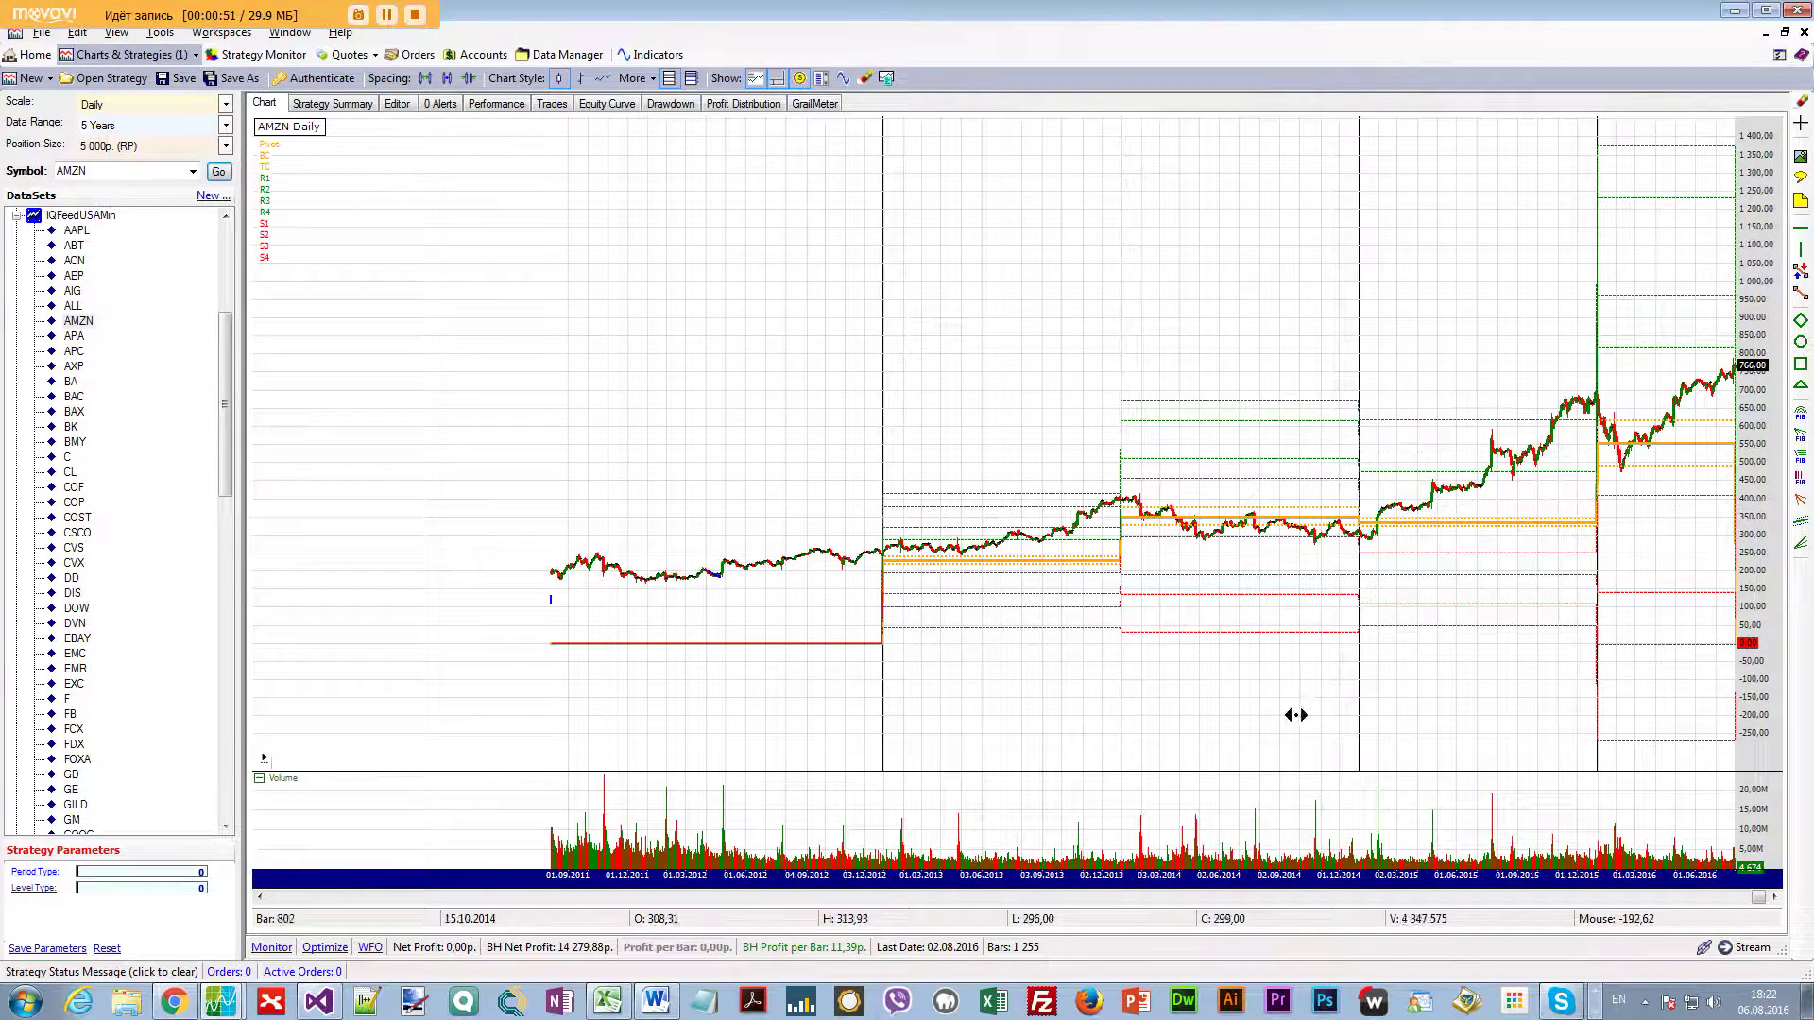
Set Period Type to 1 and examine the monthly pivot levels on the daily candles up to August 2016
left_click(120, 878)
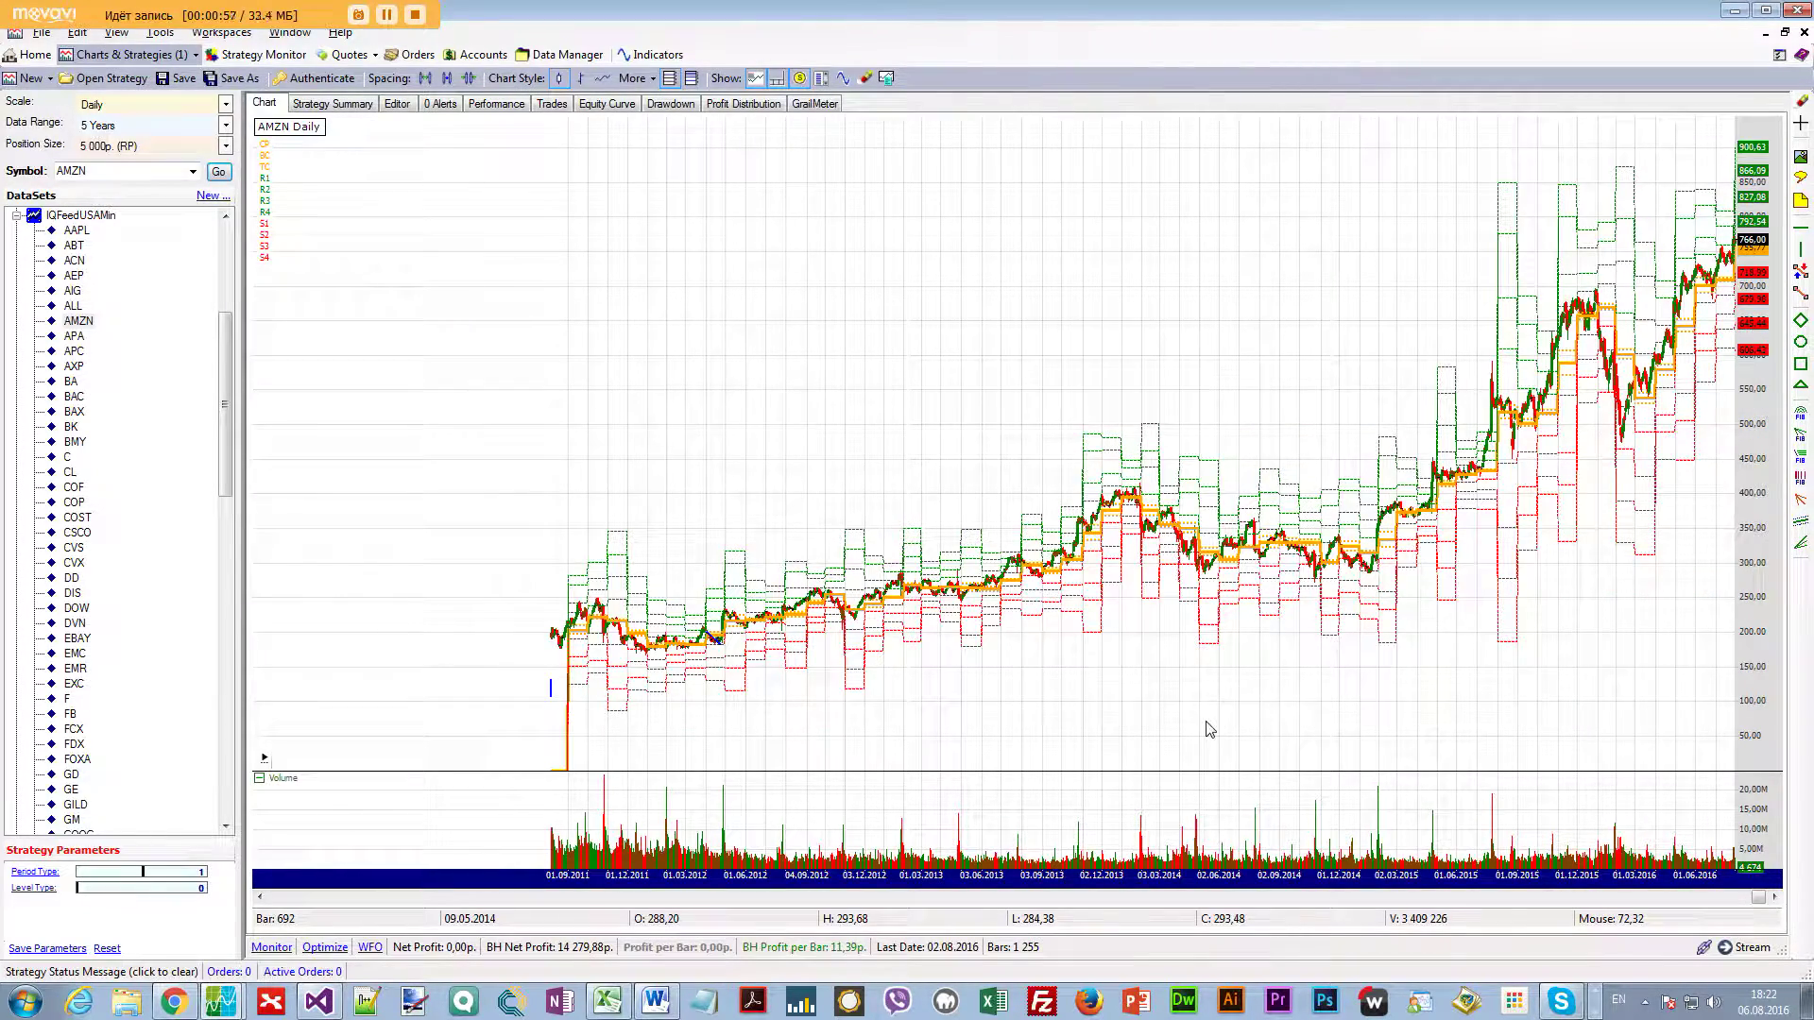
scroll(1288, 717, "up", 3)
scroll(1276, 567, "down", 4)
scroll(1511, 559, "up", 6)
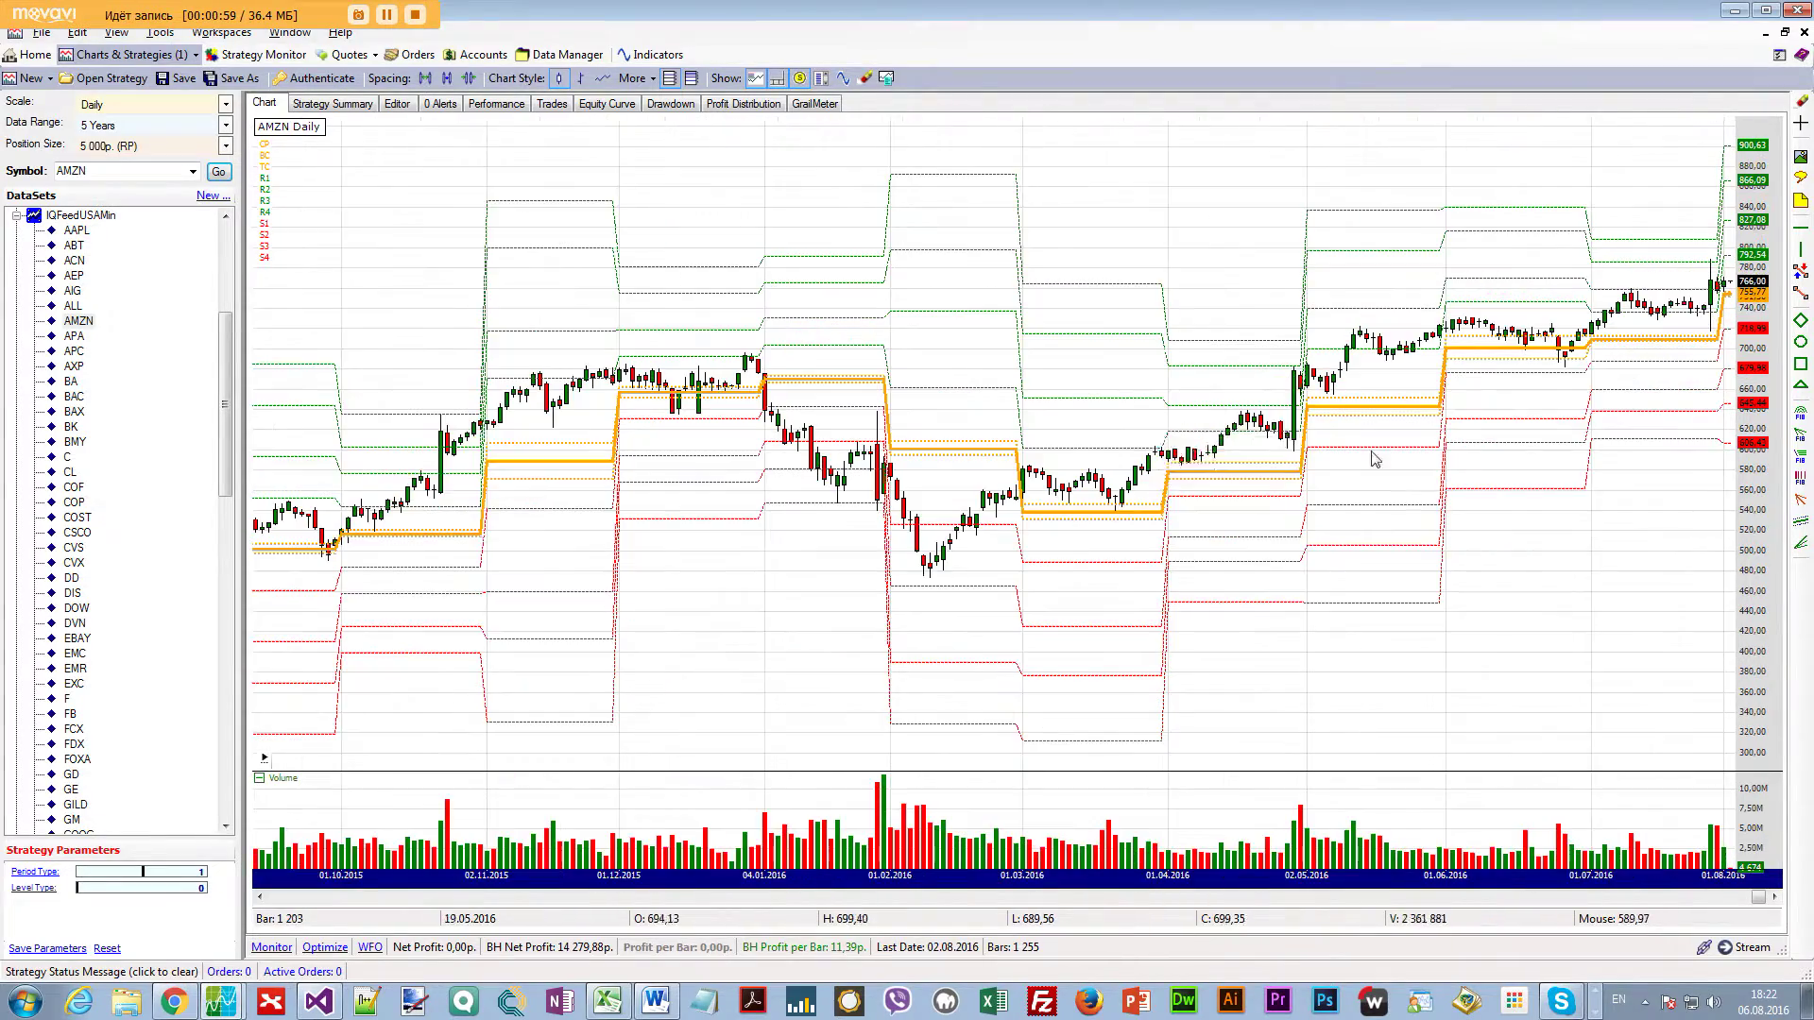
scroll(1323, 482, "up", 1)
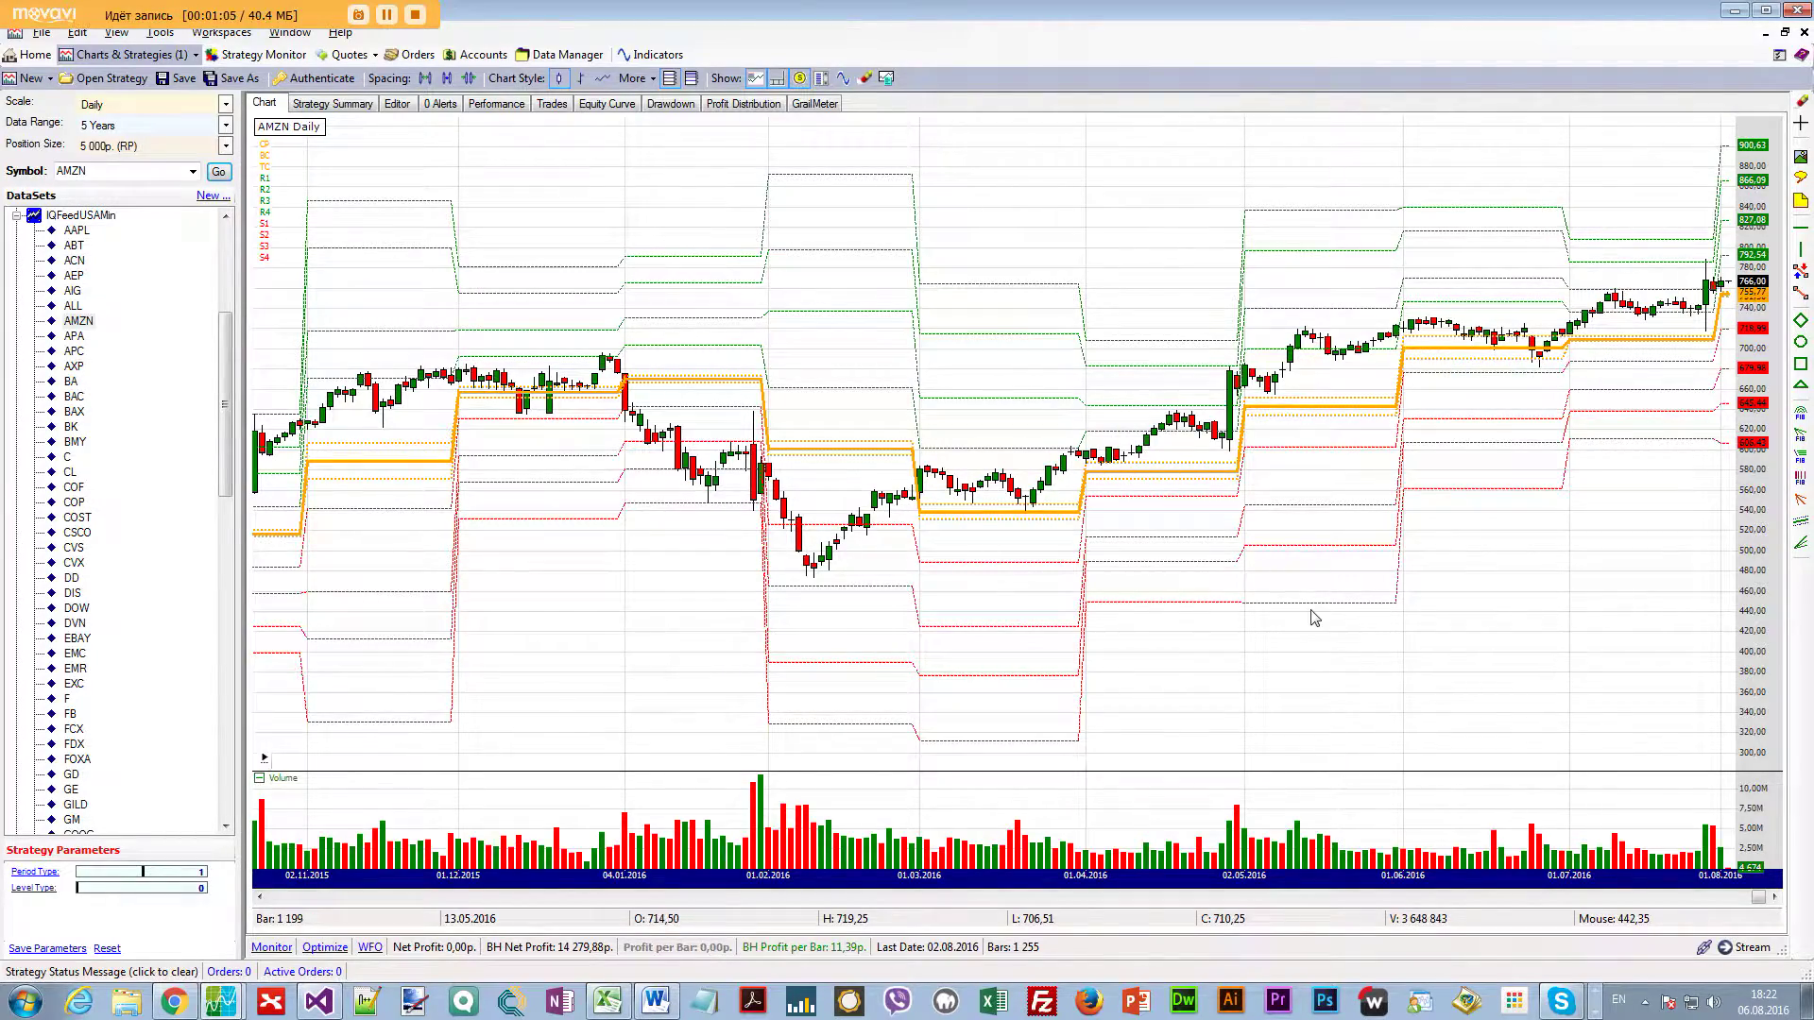
scroll(1313, 618, "down", 4)
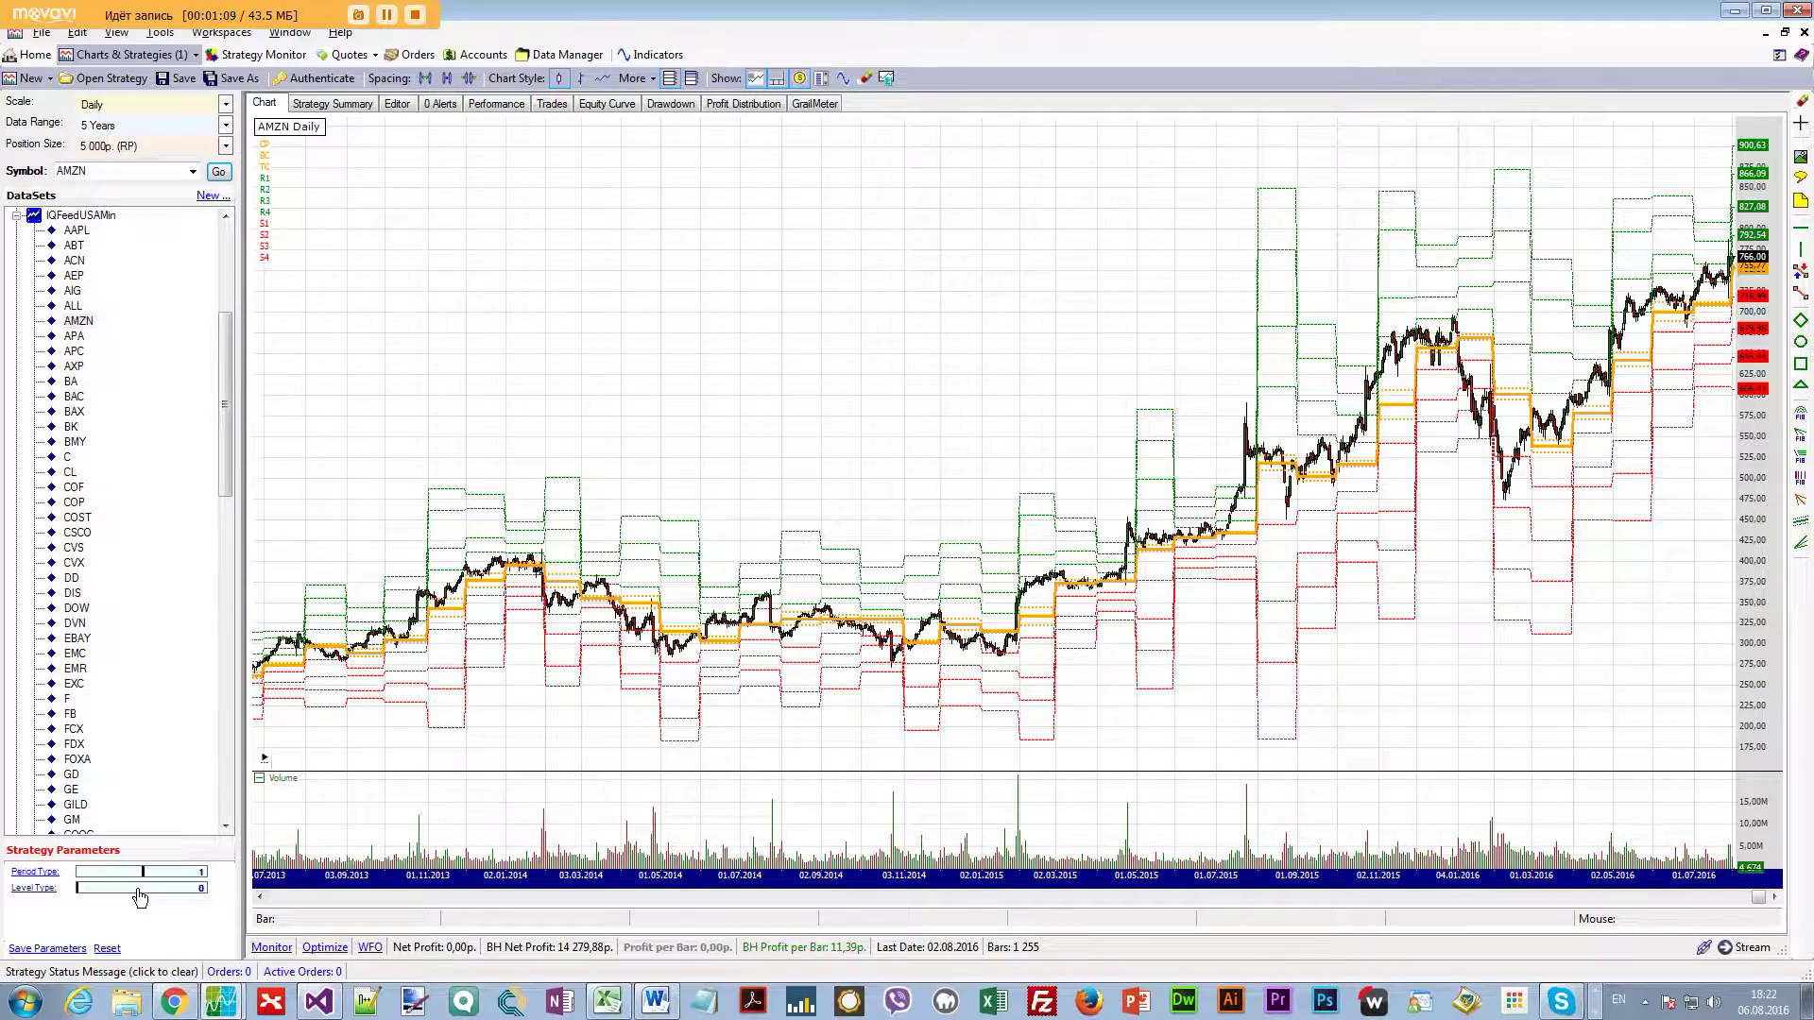
Switch Level Type to 1 to plot the monthly H and L levels on the daily candles
scroll(1247, 733, "up", 3)
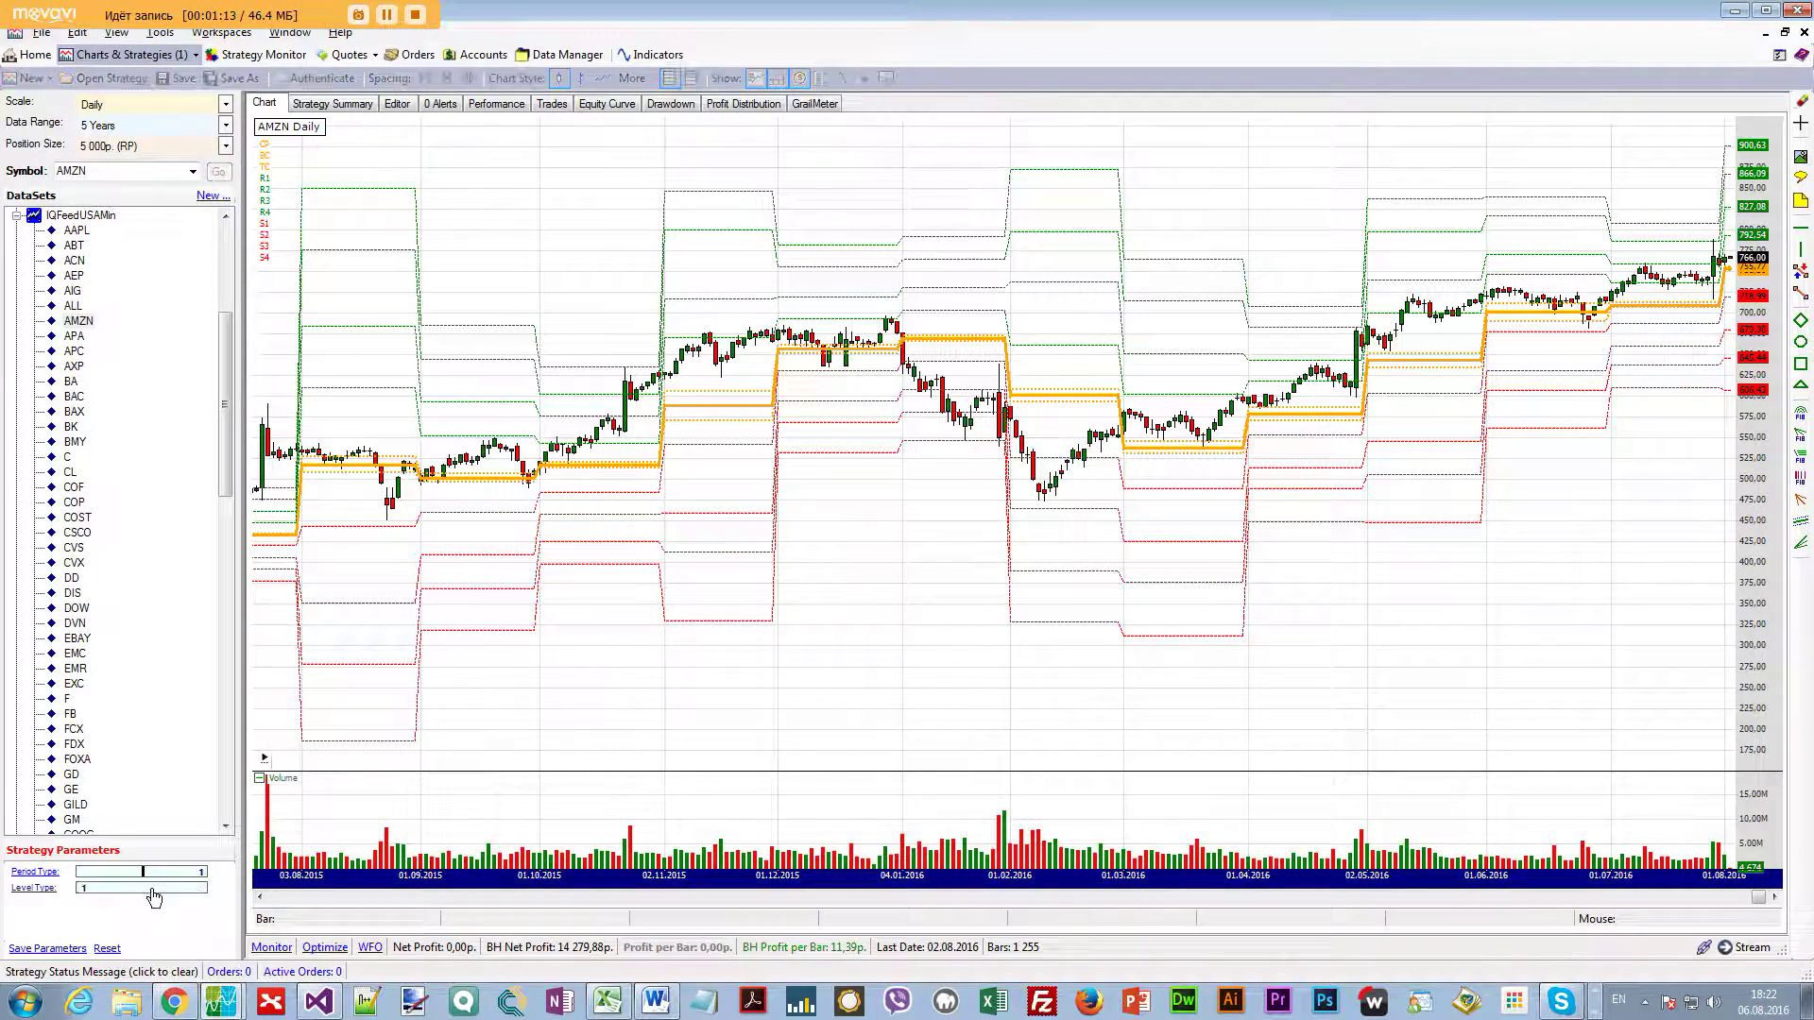
left_click_drag(144, 893, 162, 895)
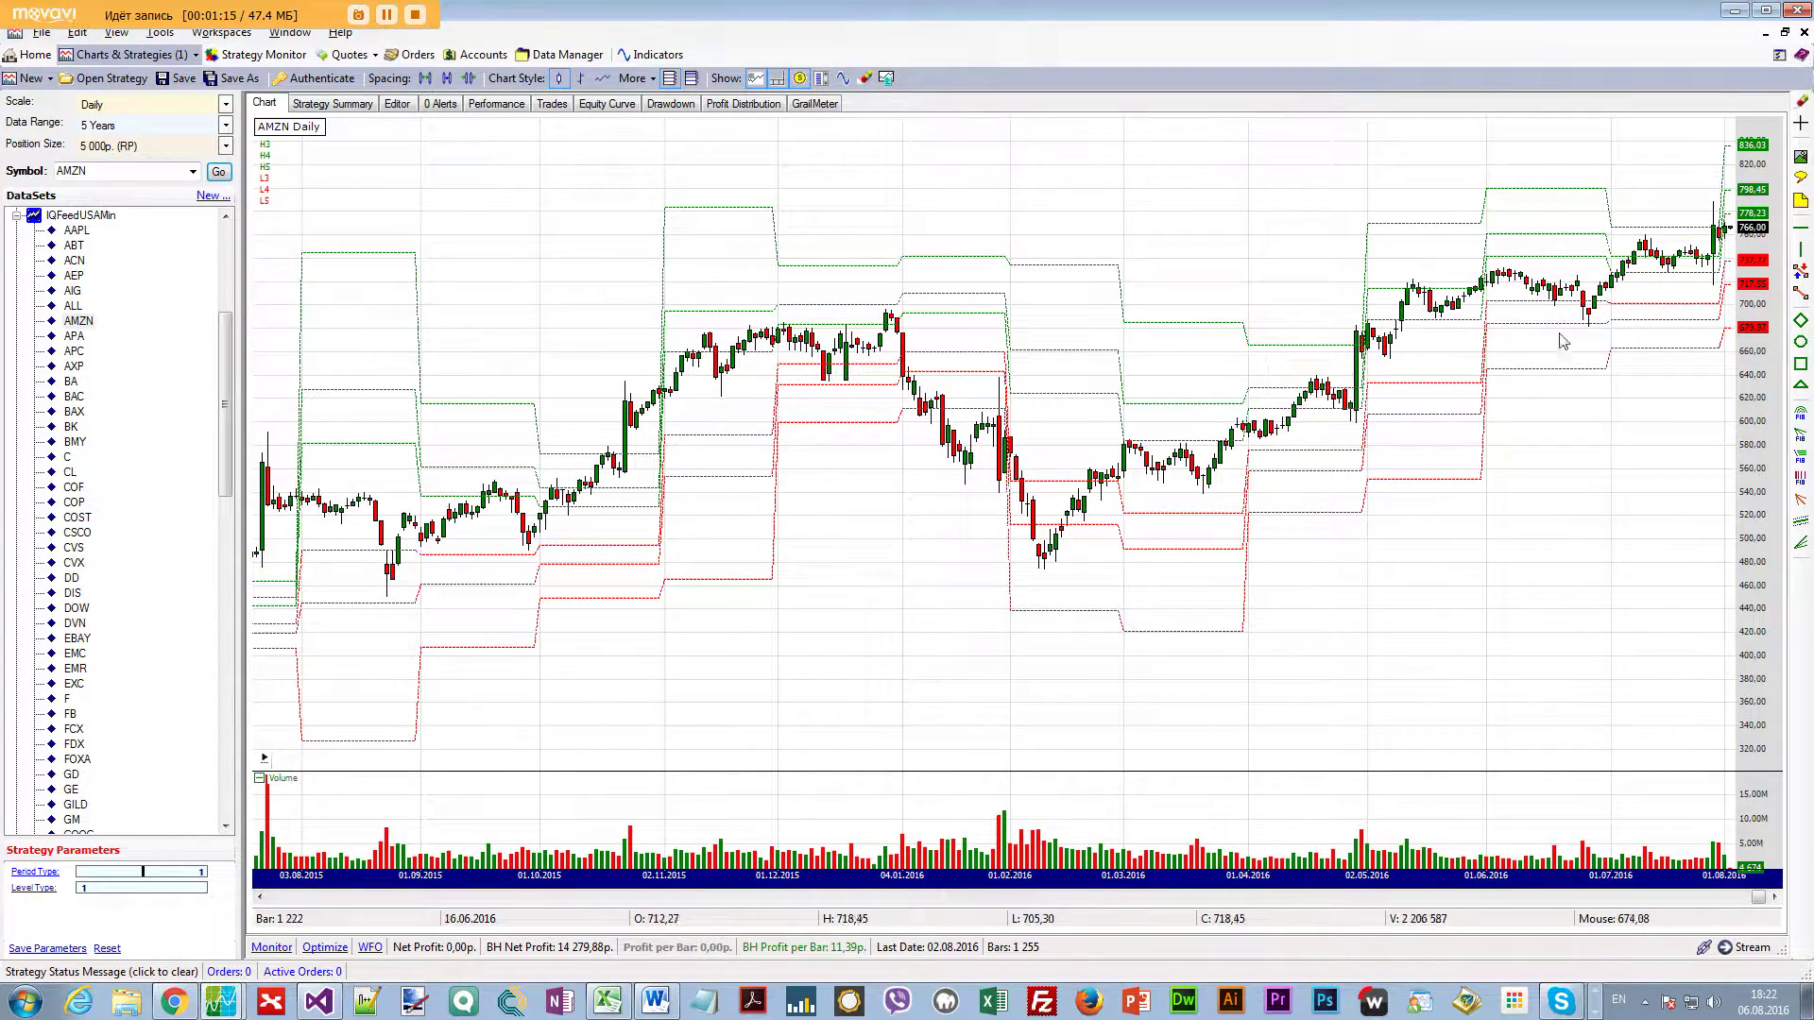
scroll(1115, 567, "up", 1)
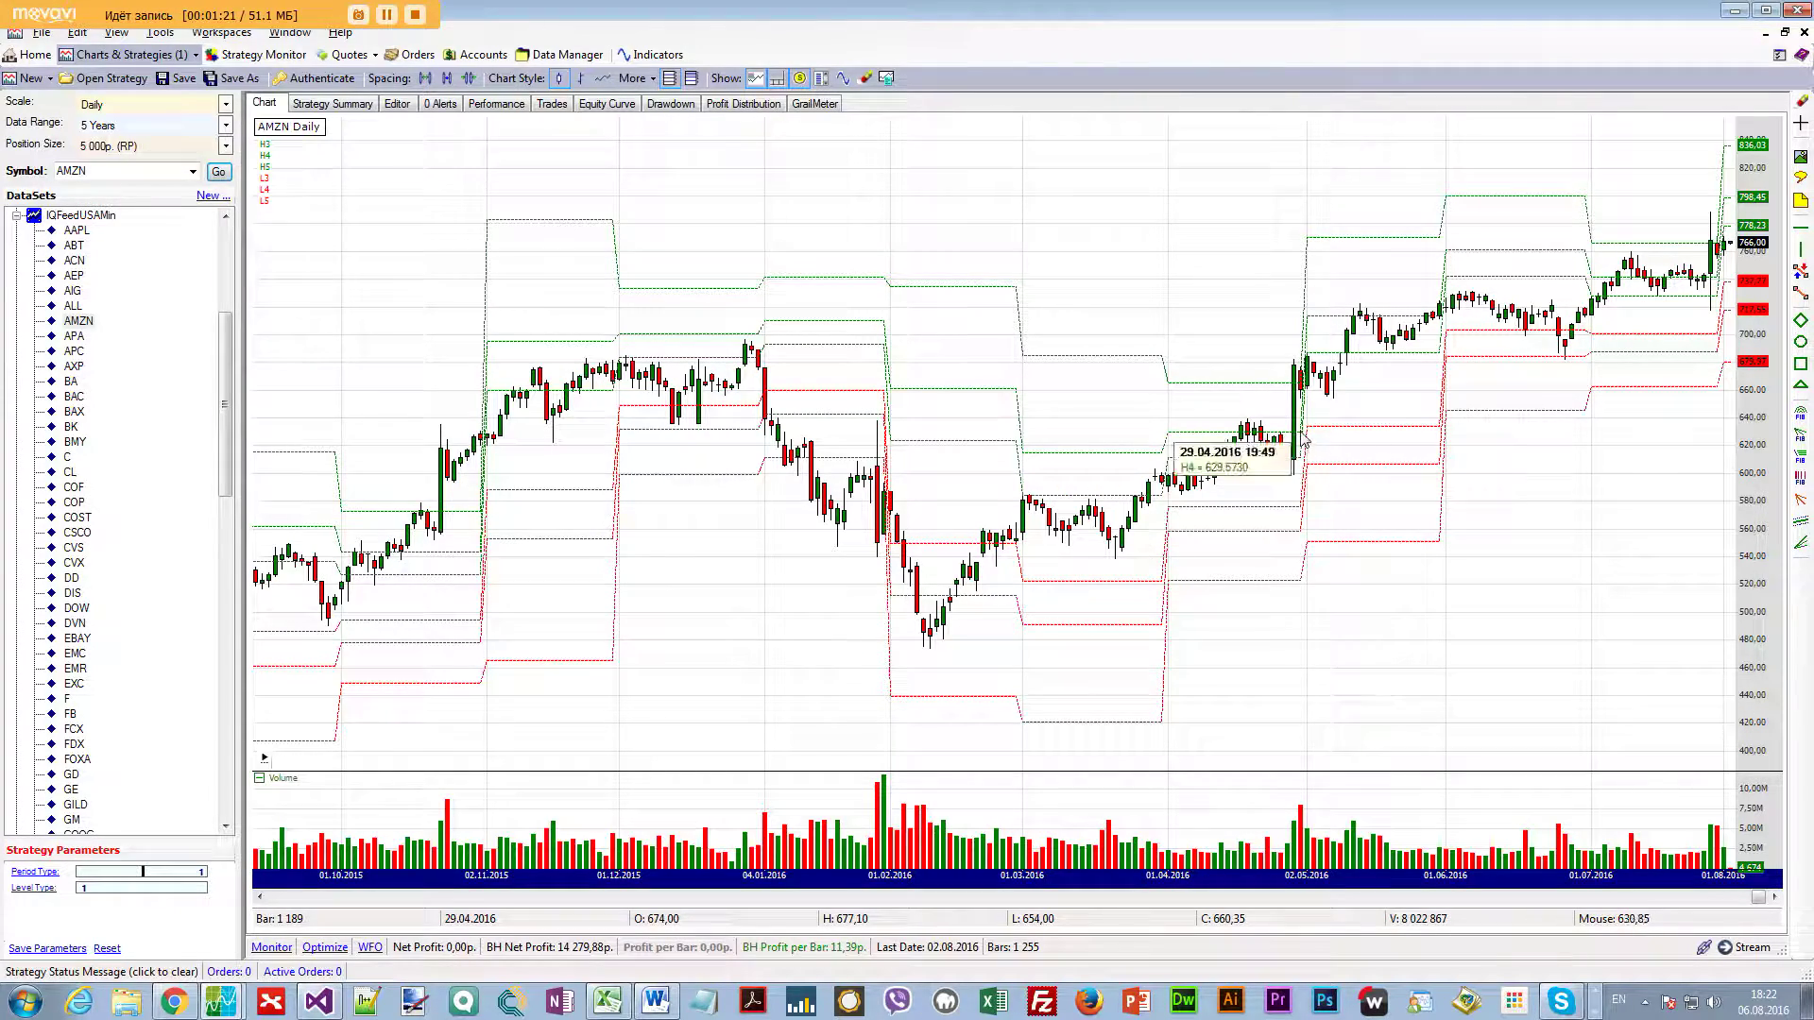
Set Level Type to 0 and change the chart scale from daily to 5 minute
left_click(84, 889)
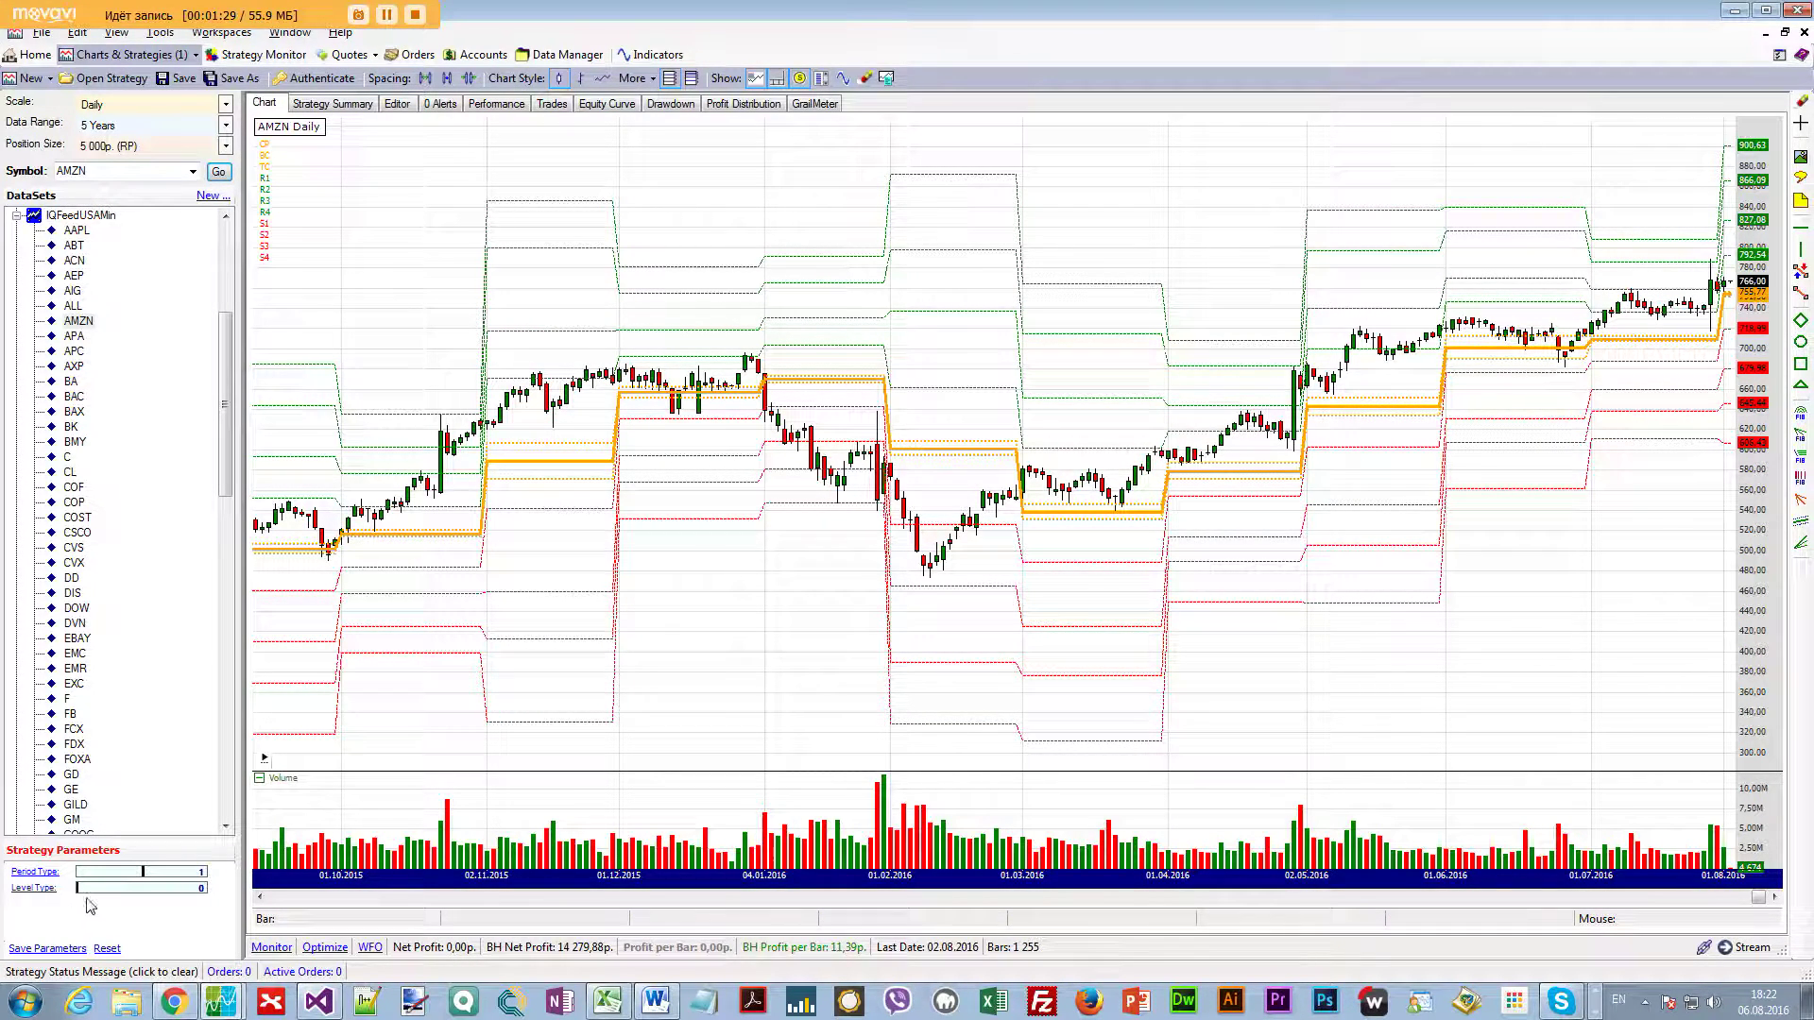
left_click(226, 105)
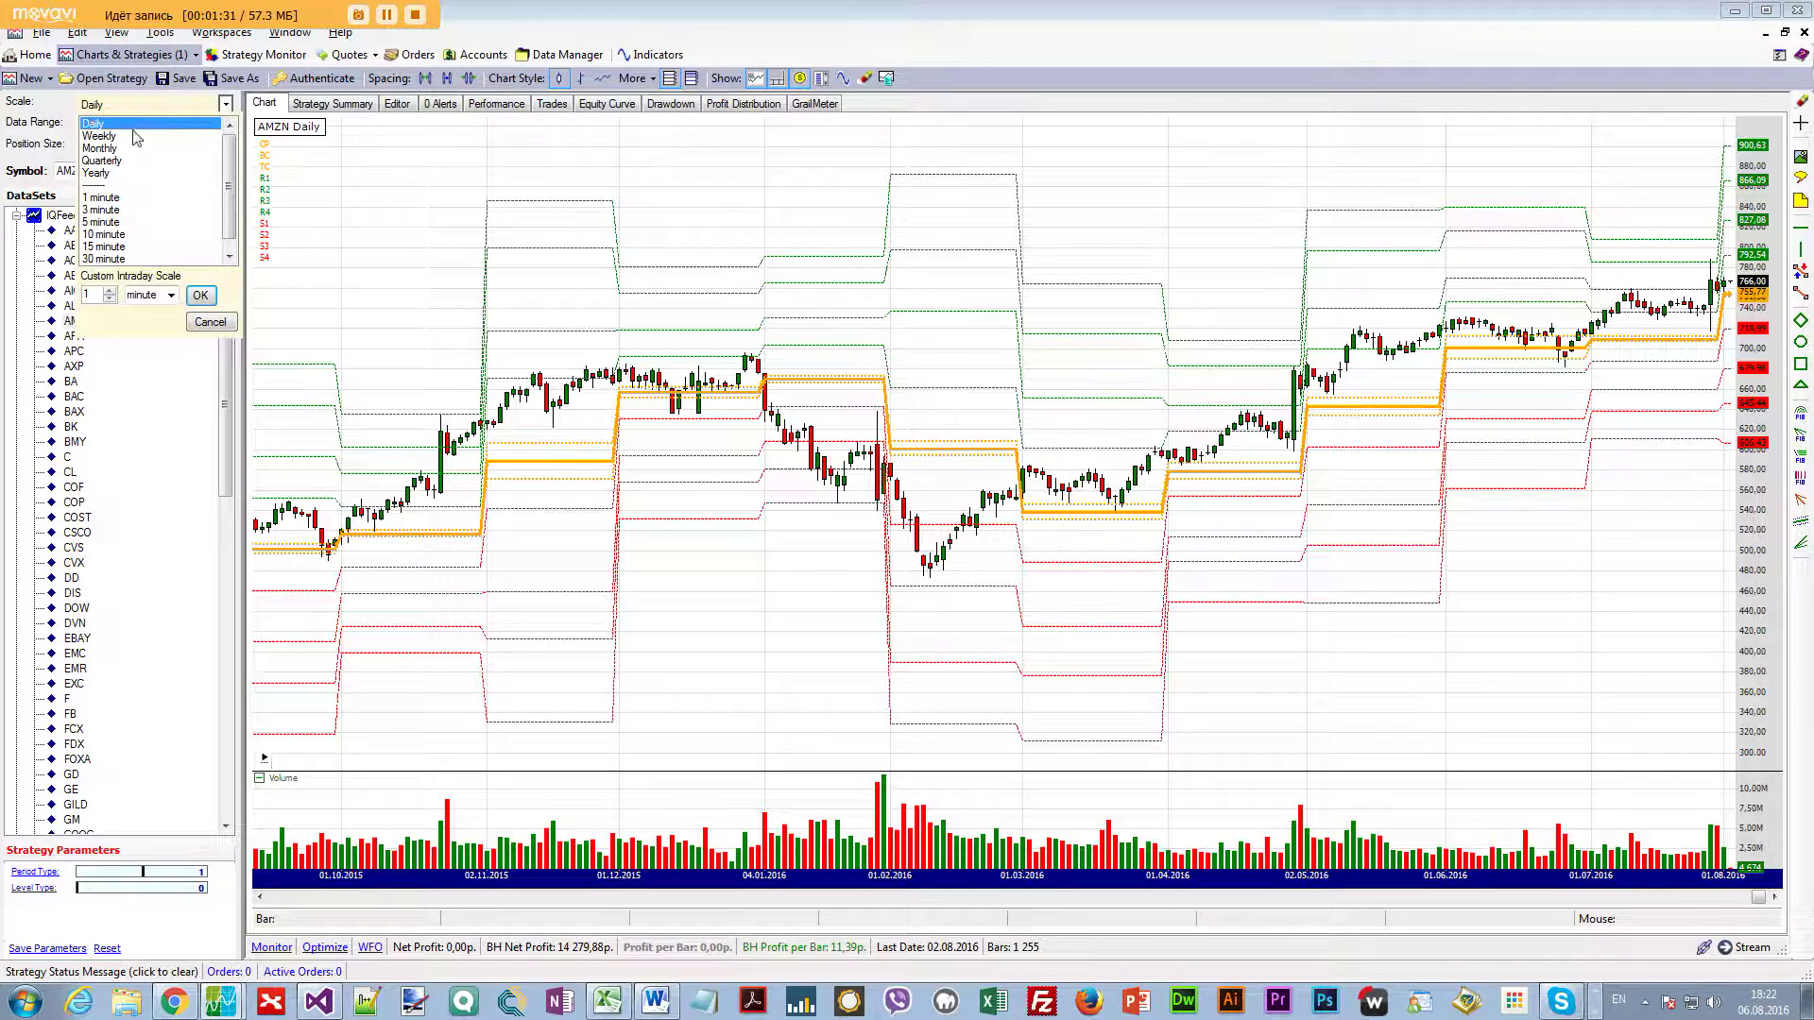
left_click(100, 222)
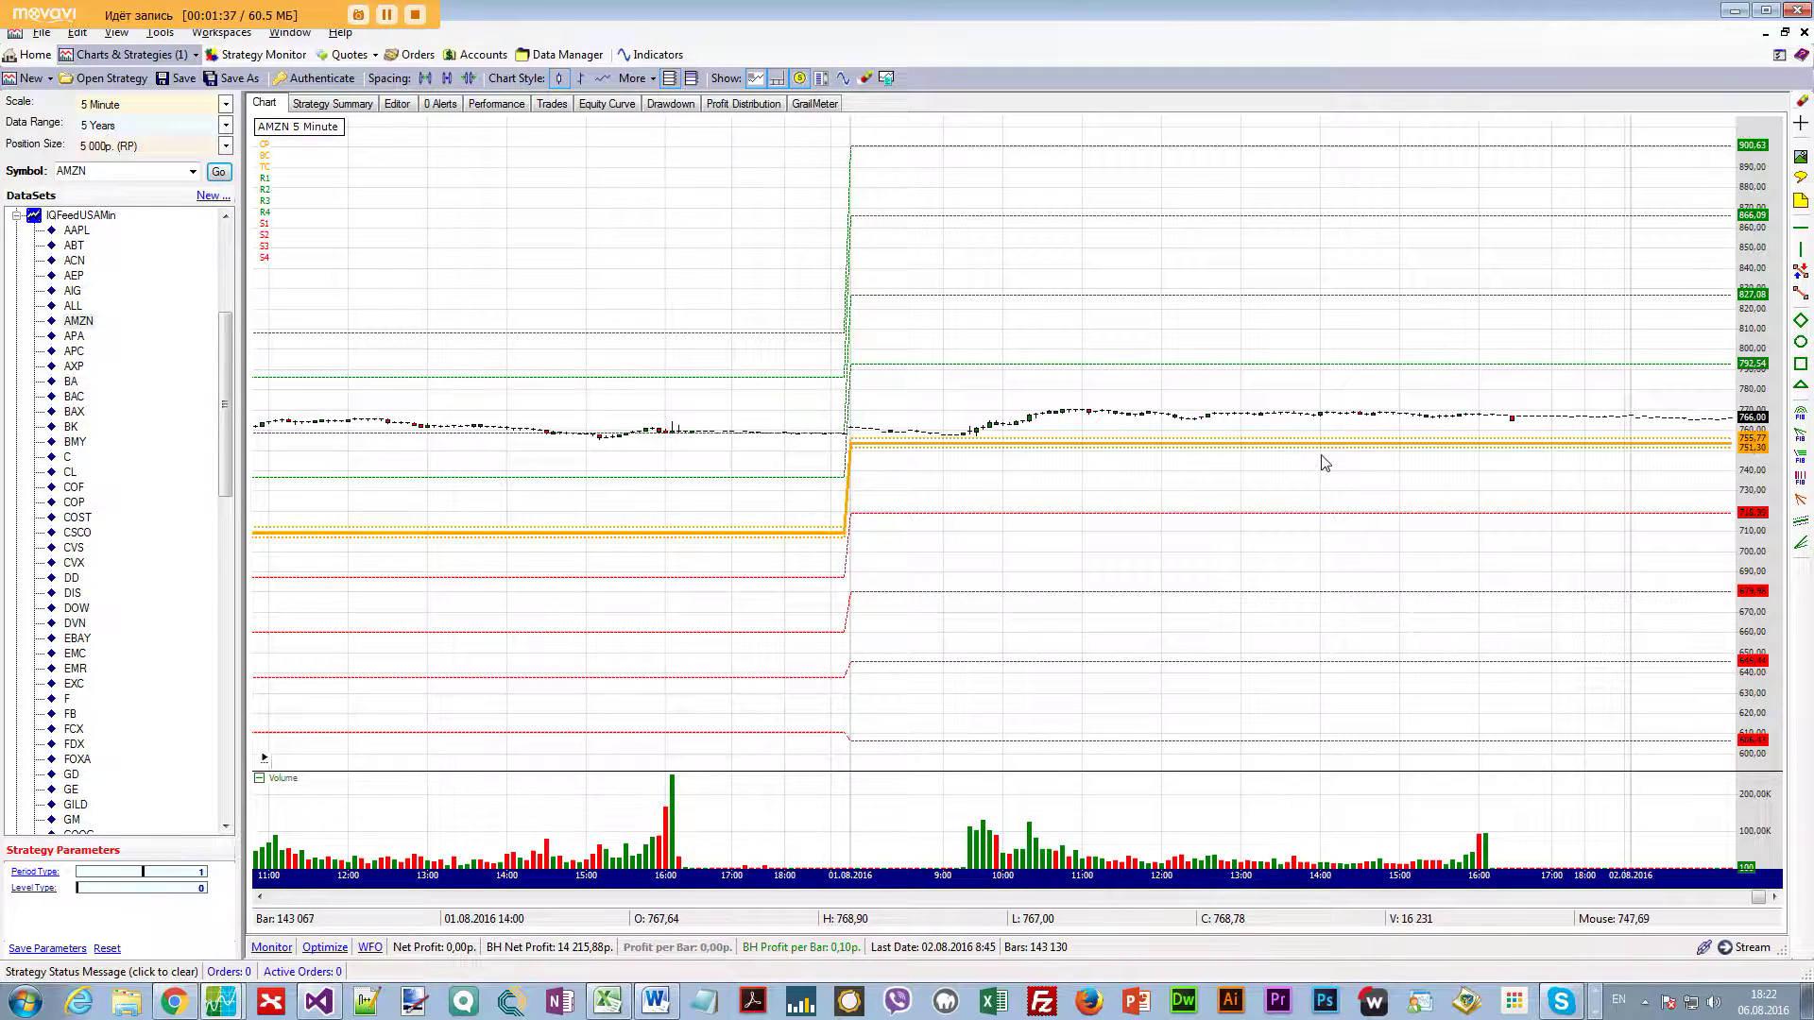
mouse_move(1328, 452)
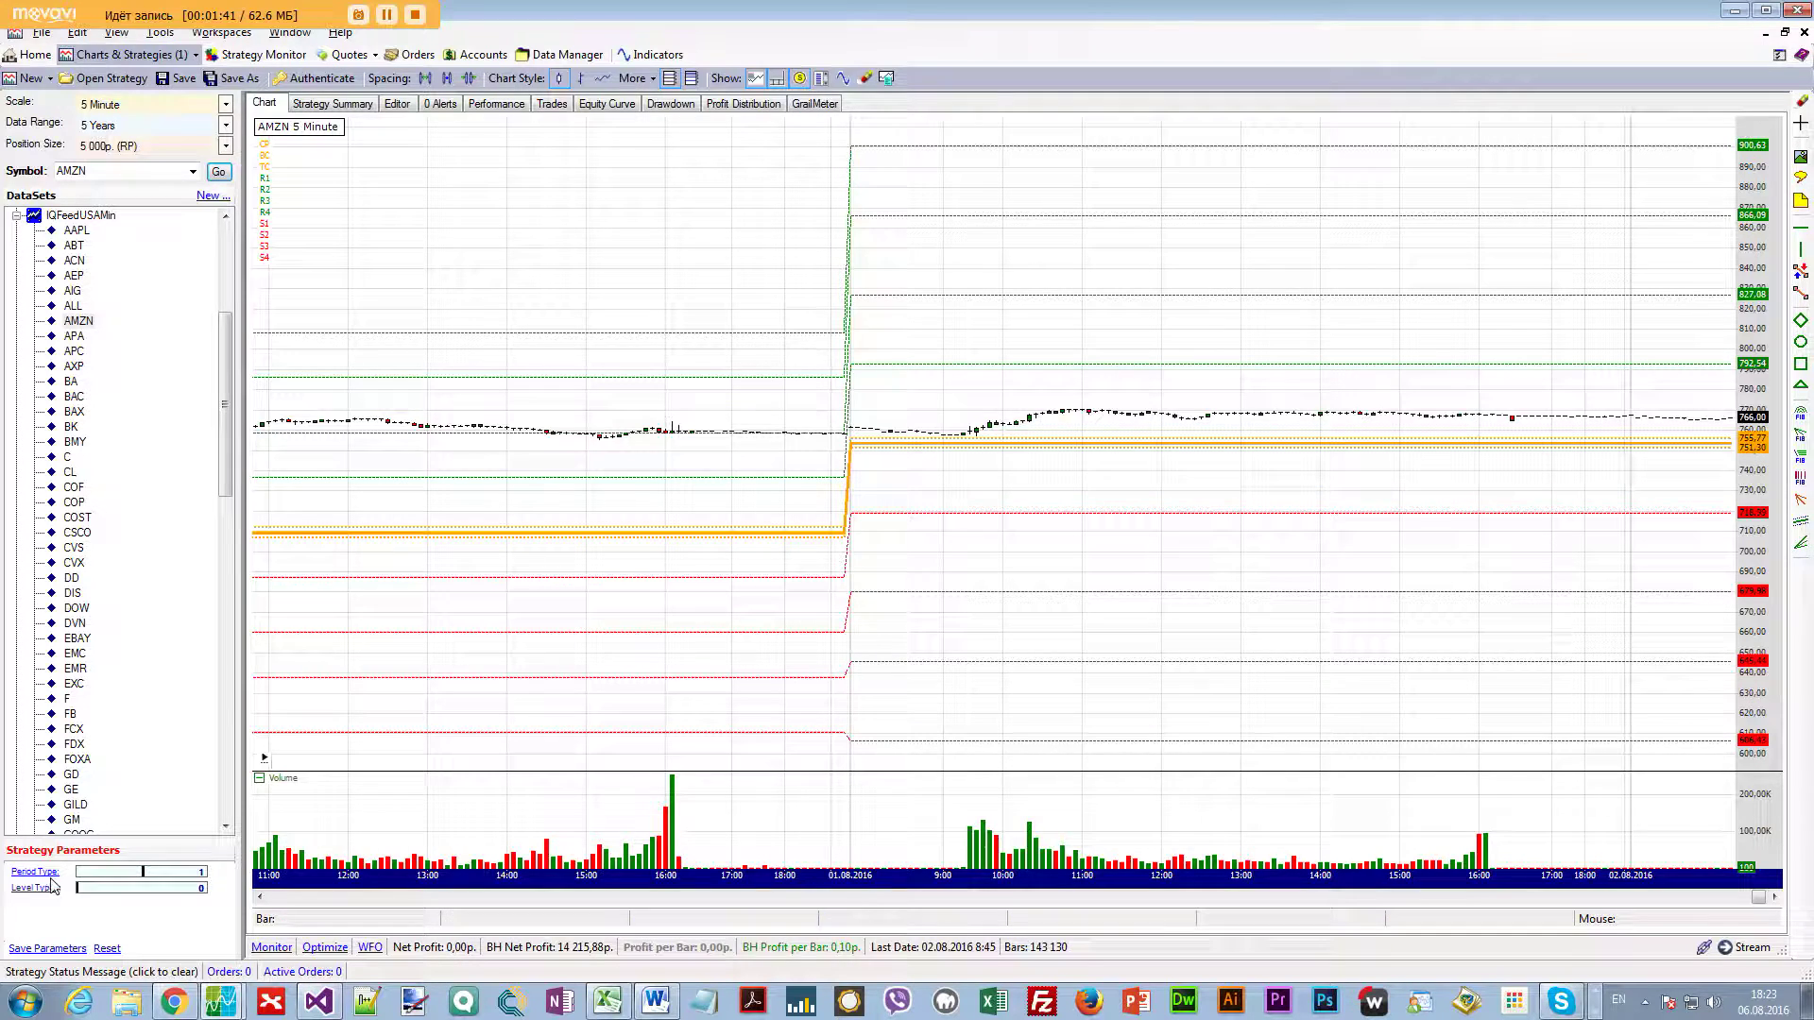
Set Period Type to 0 on the 5-minute chart and examine the yearly pivot and R1 levels across July 2016
left_click(80, 874)
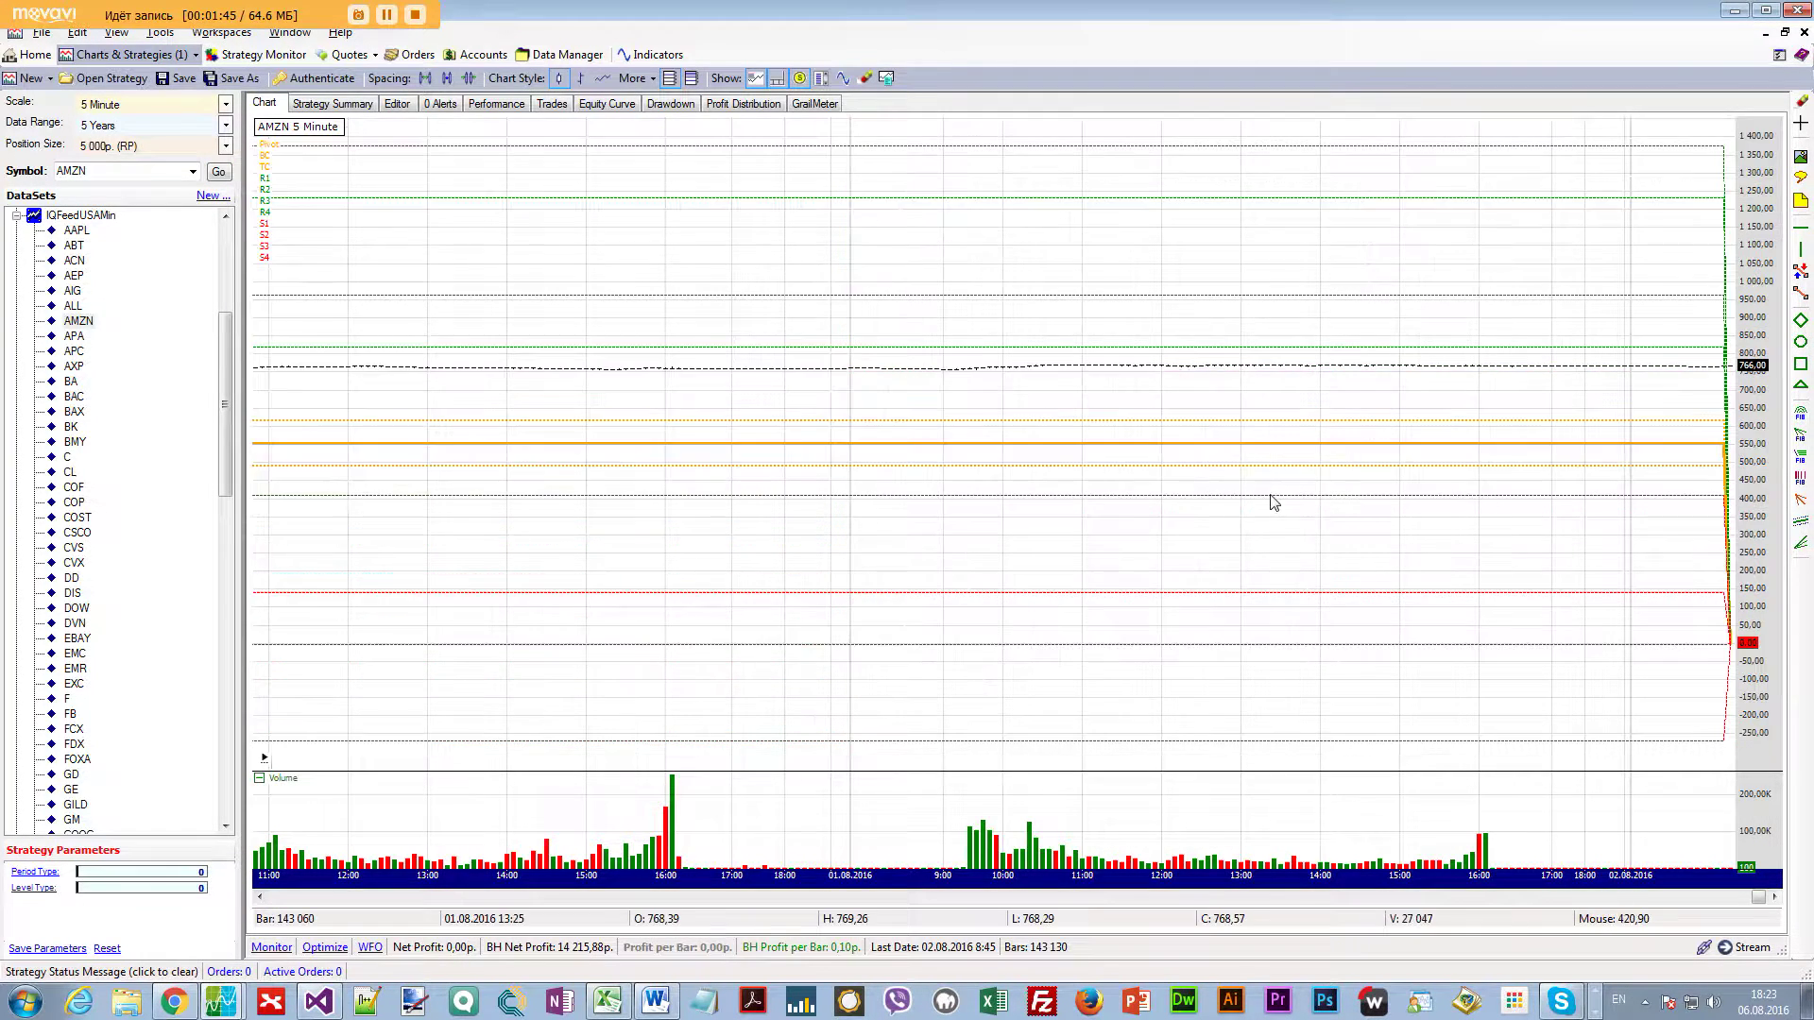
left_click_drag(737, 462, 1243, 425)
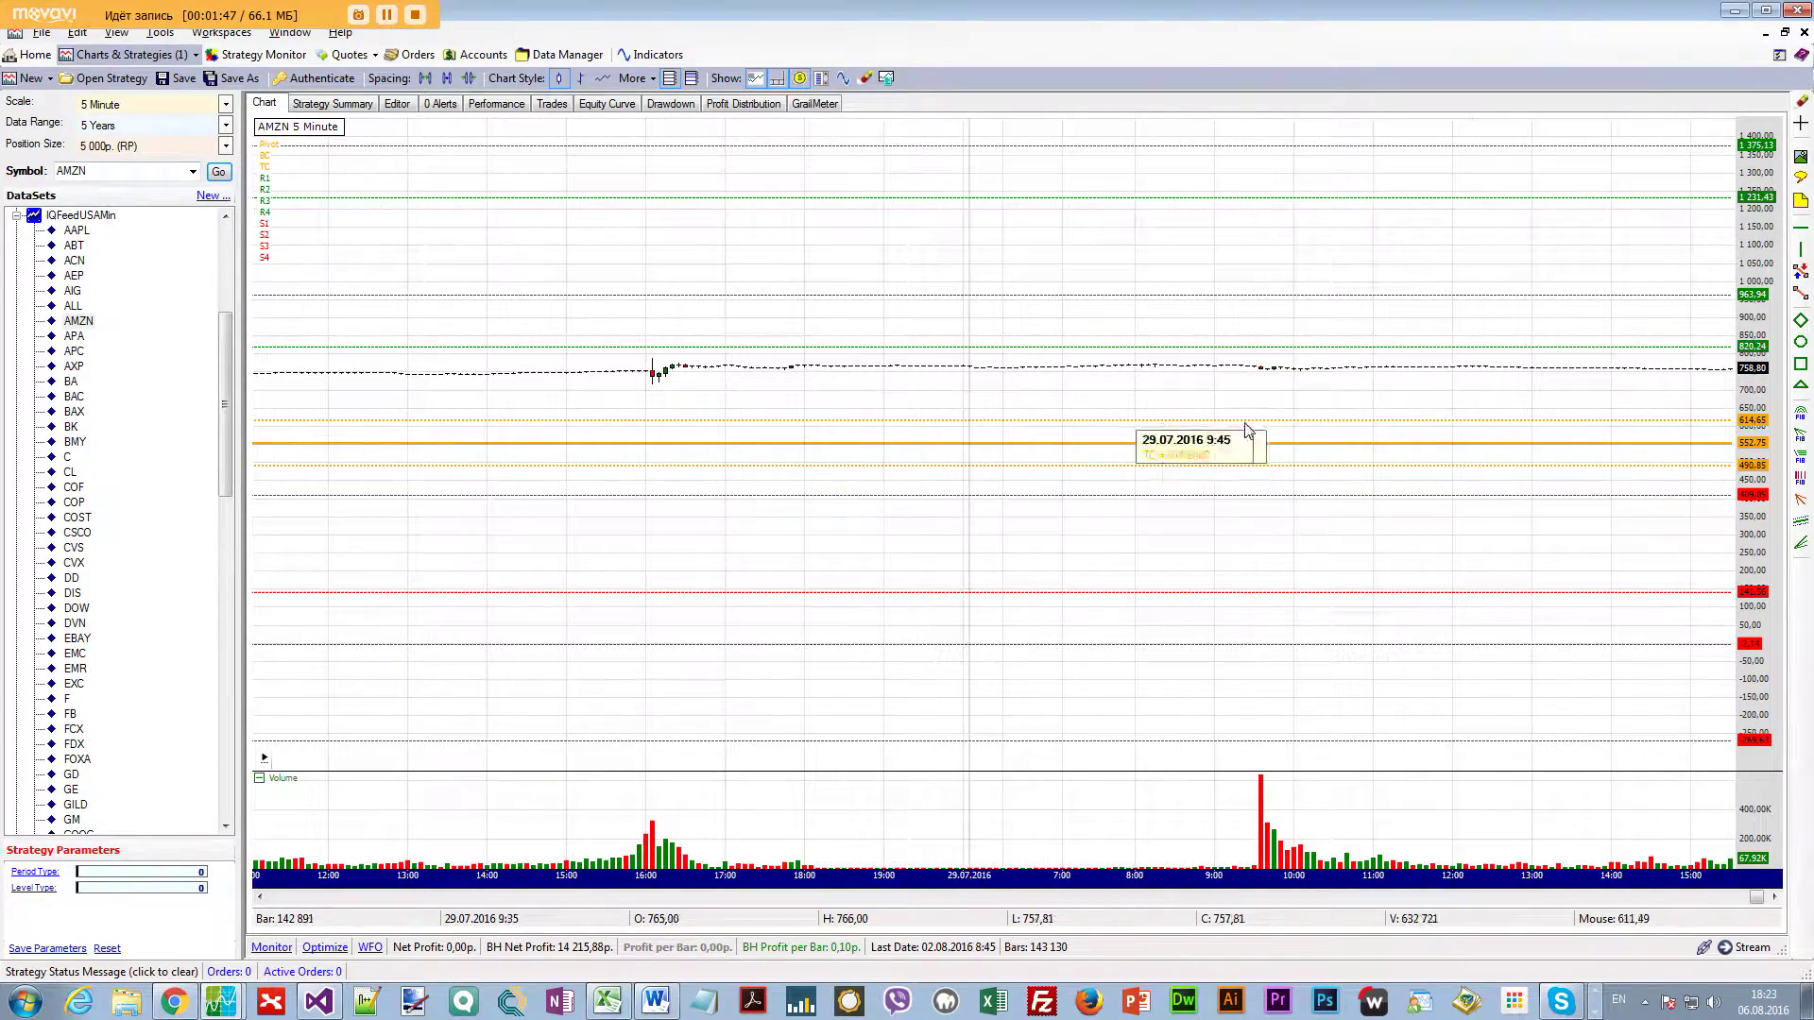
left_click_drag(1471, 492, 901, 550)
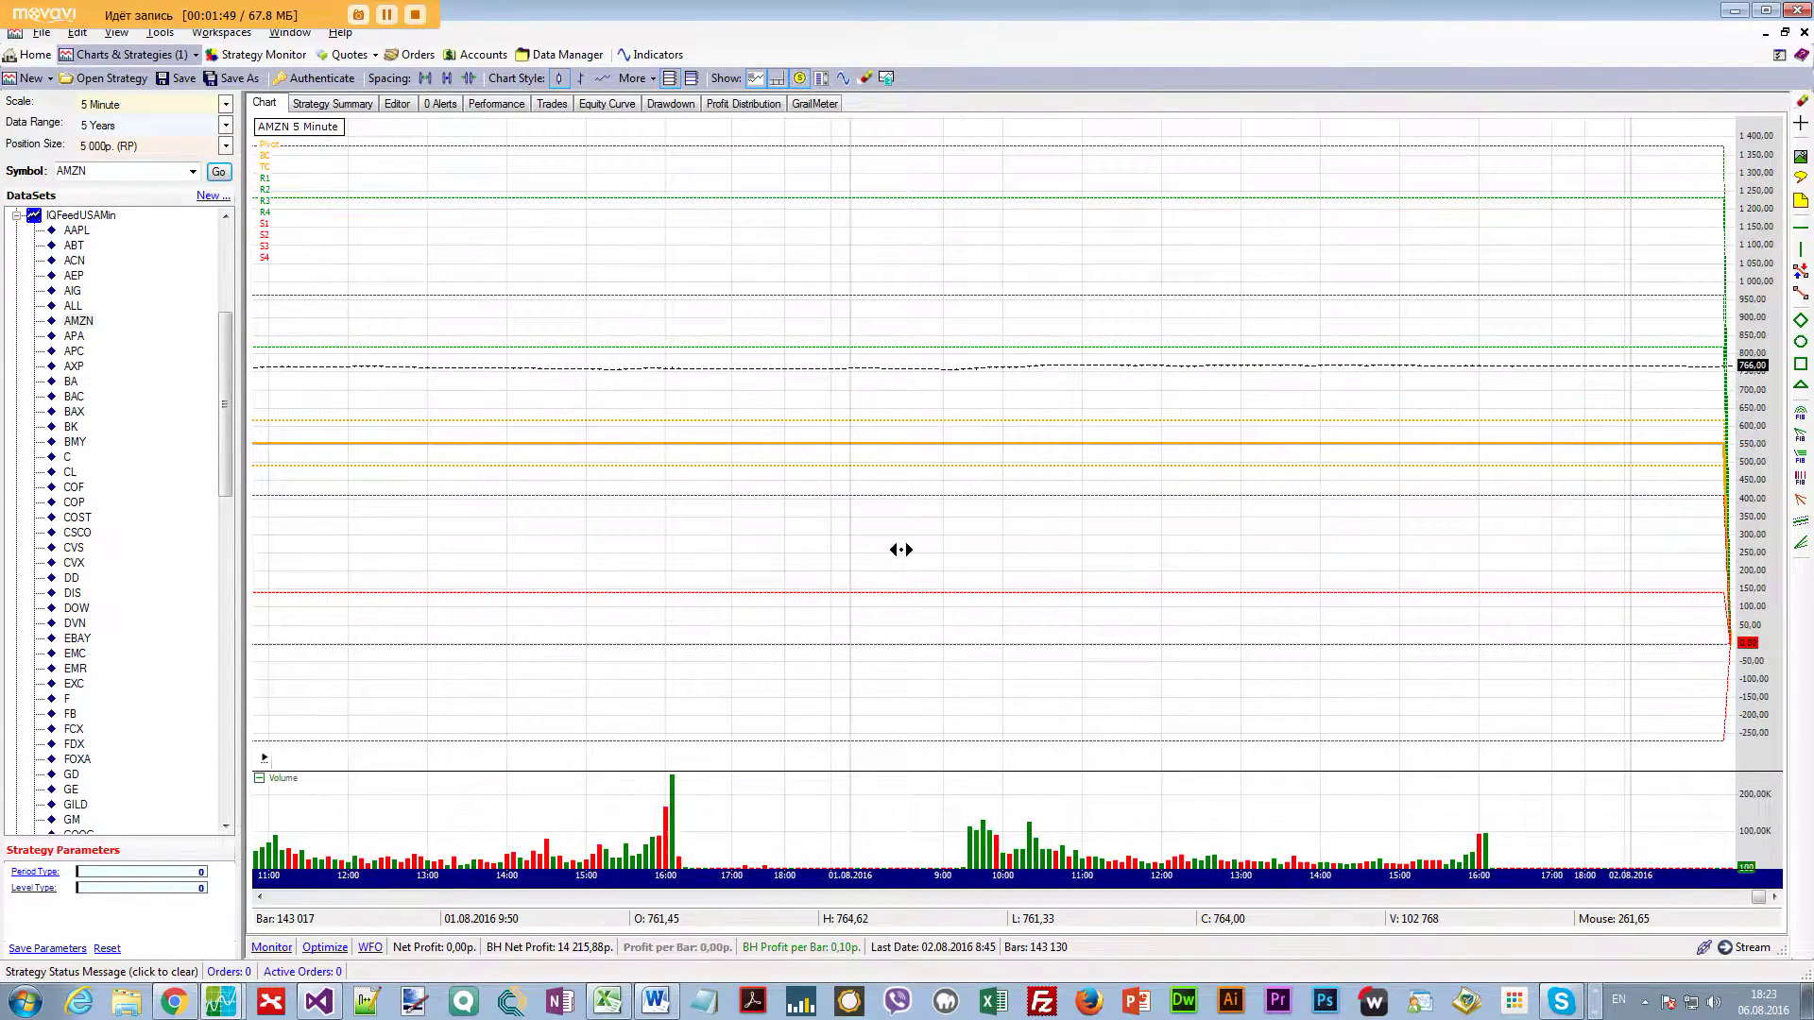
scroll(1360, 390, "down", 5)
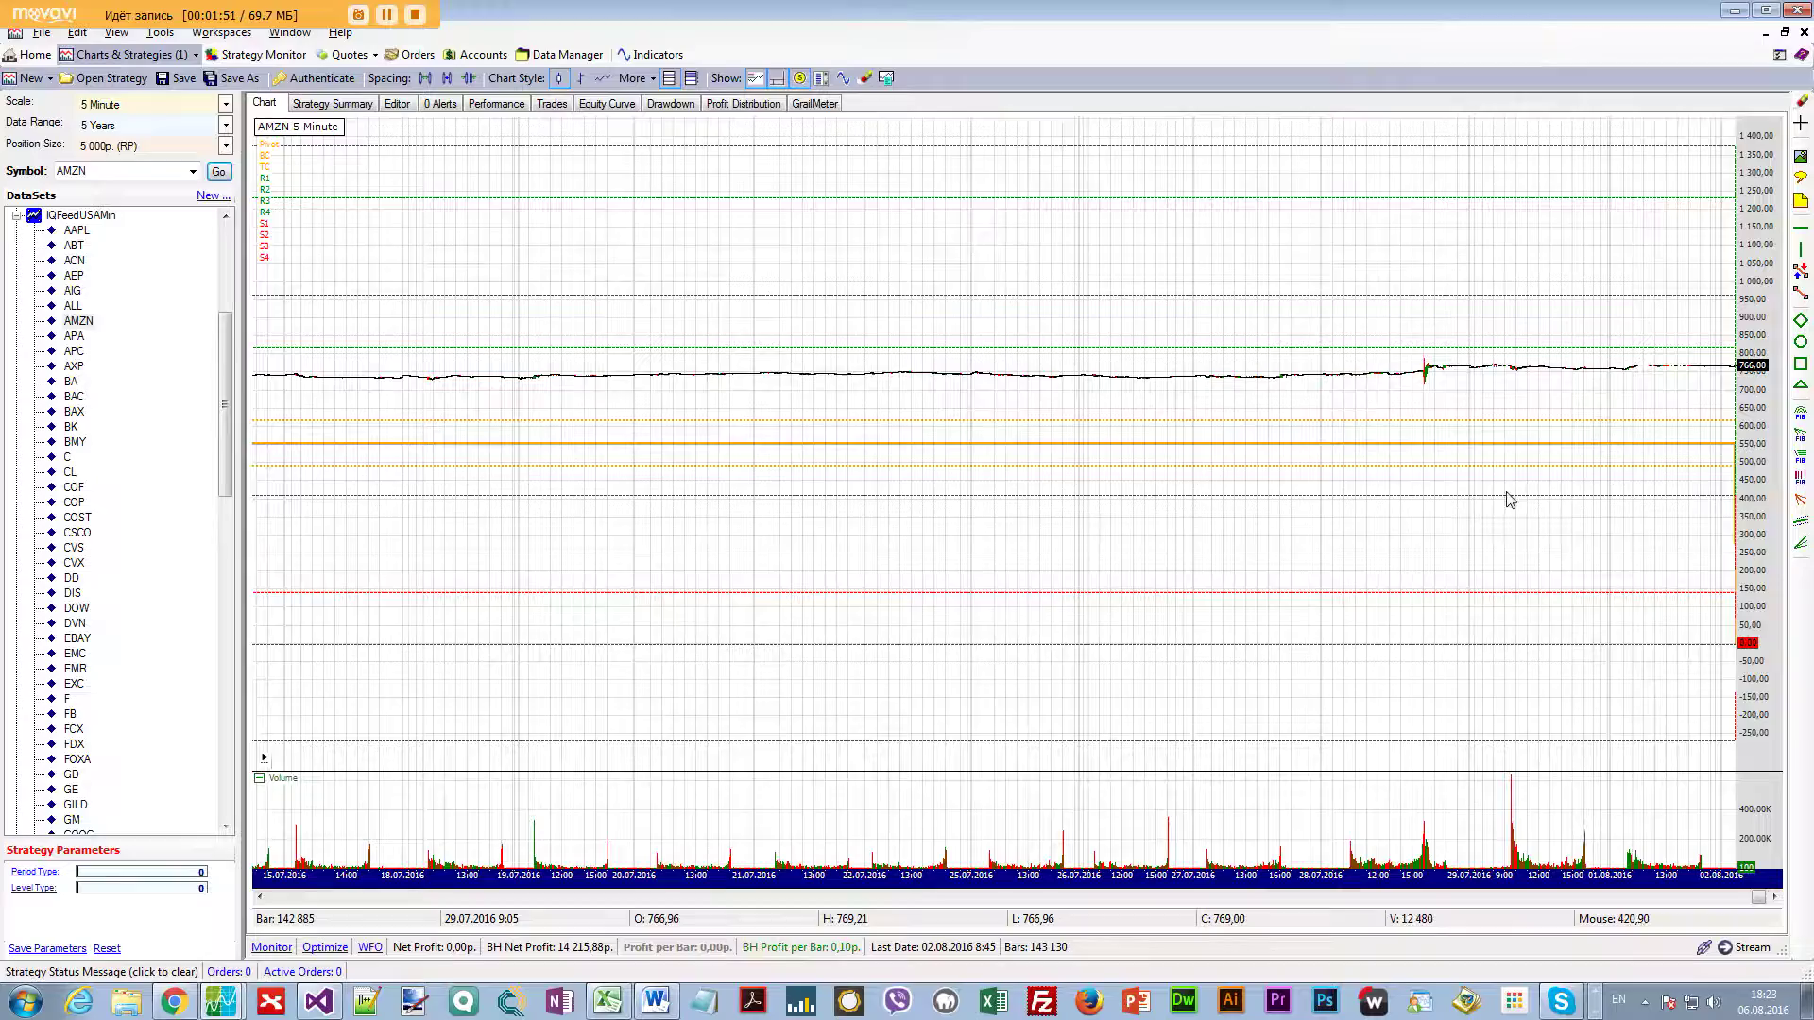
scroll(1576, 451, "up", 5)
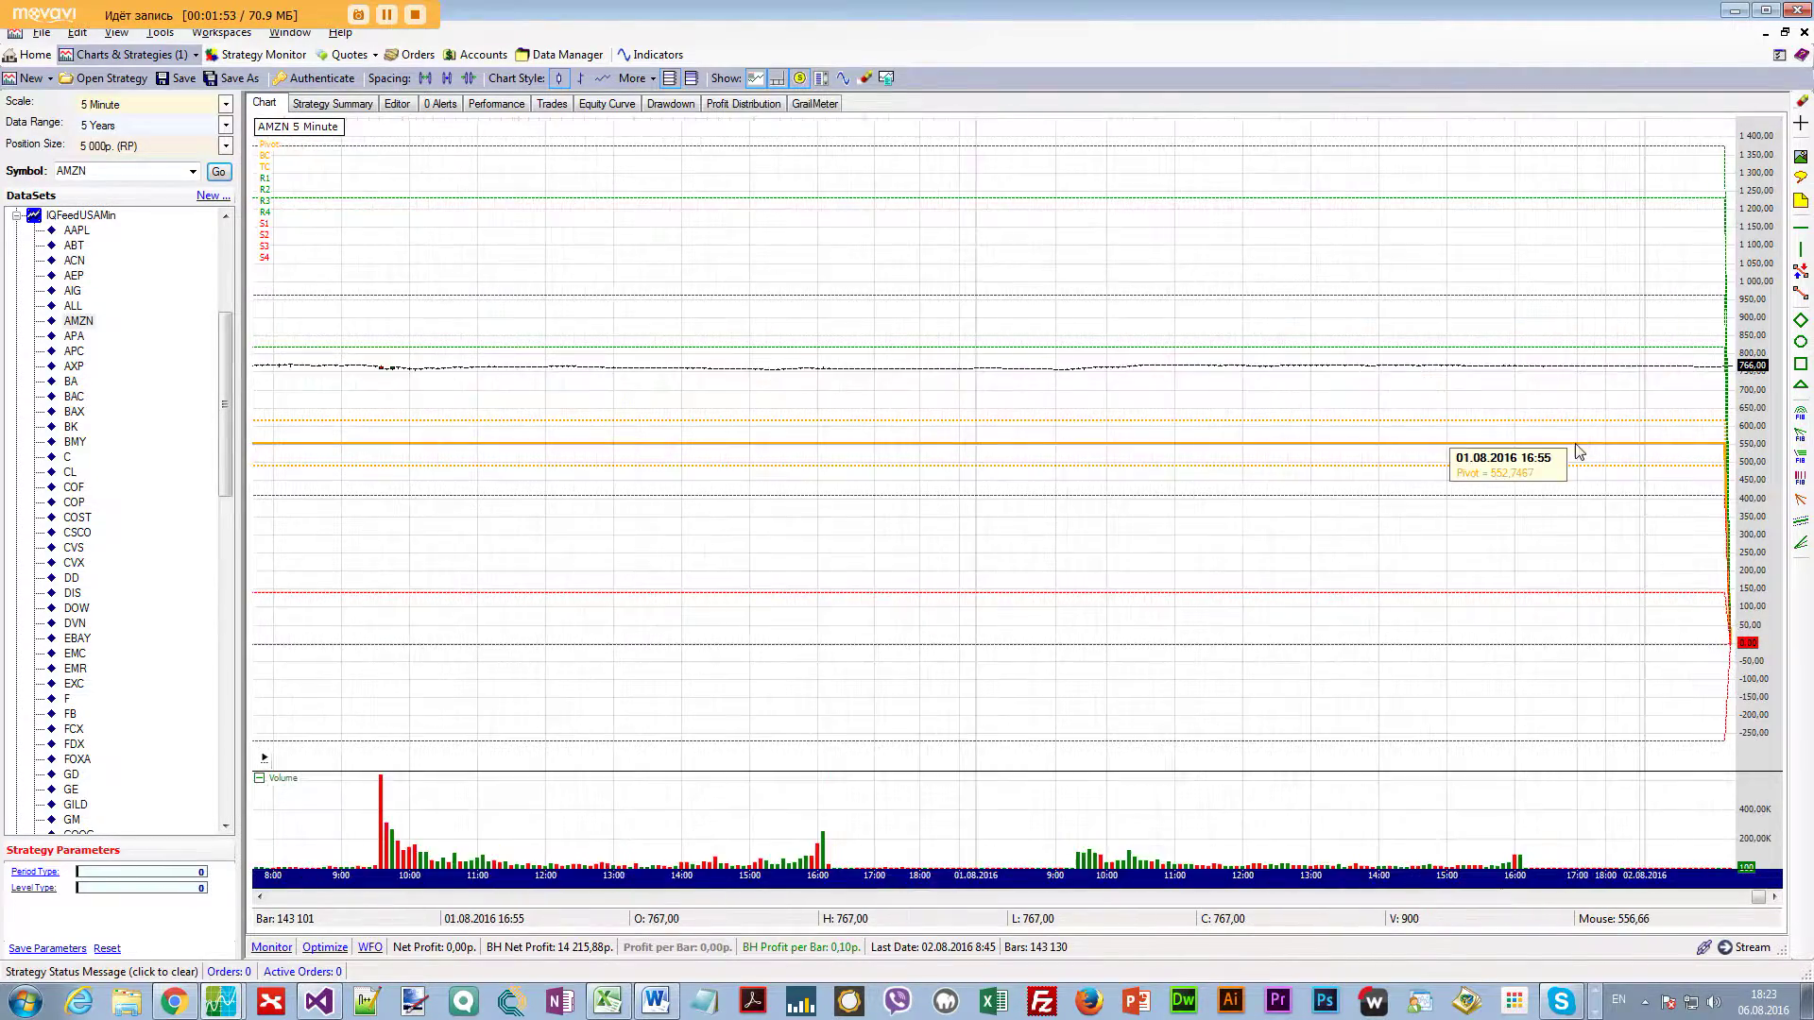
scroll(1570, 462, "down", 5)
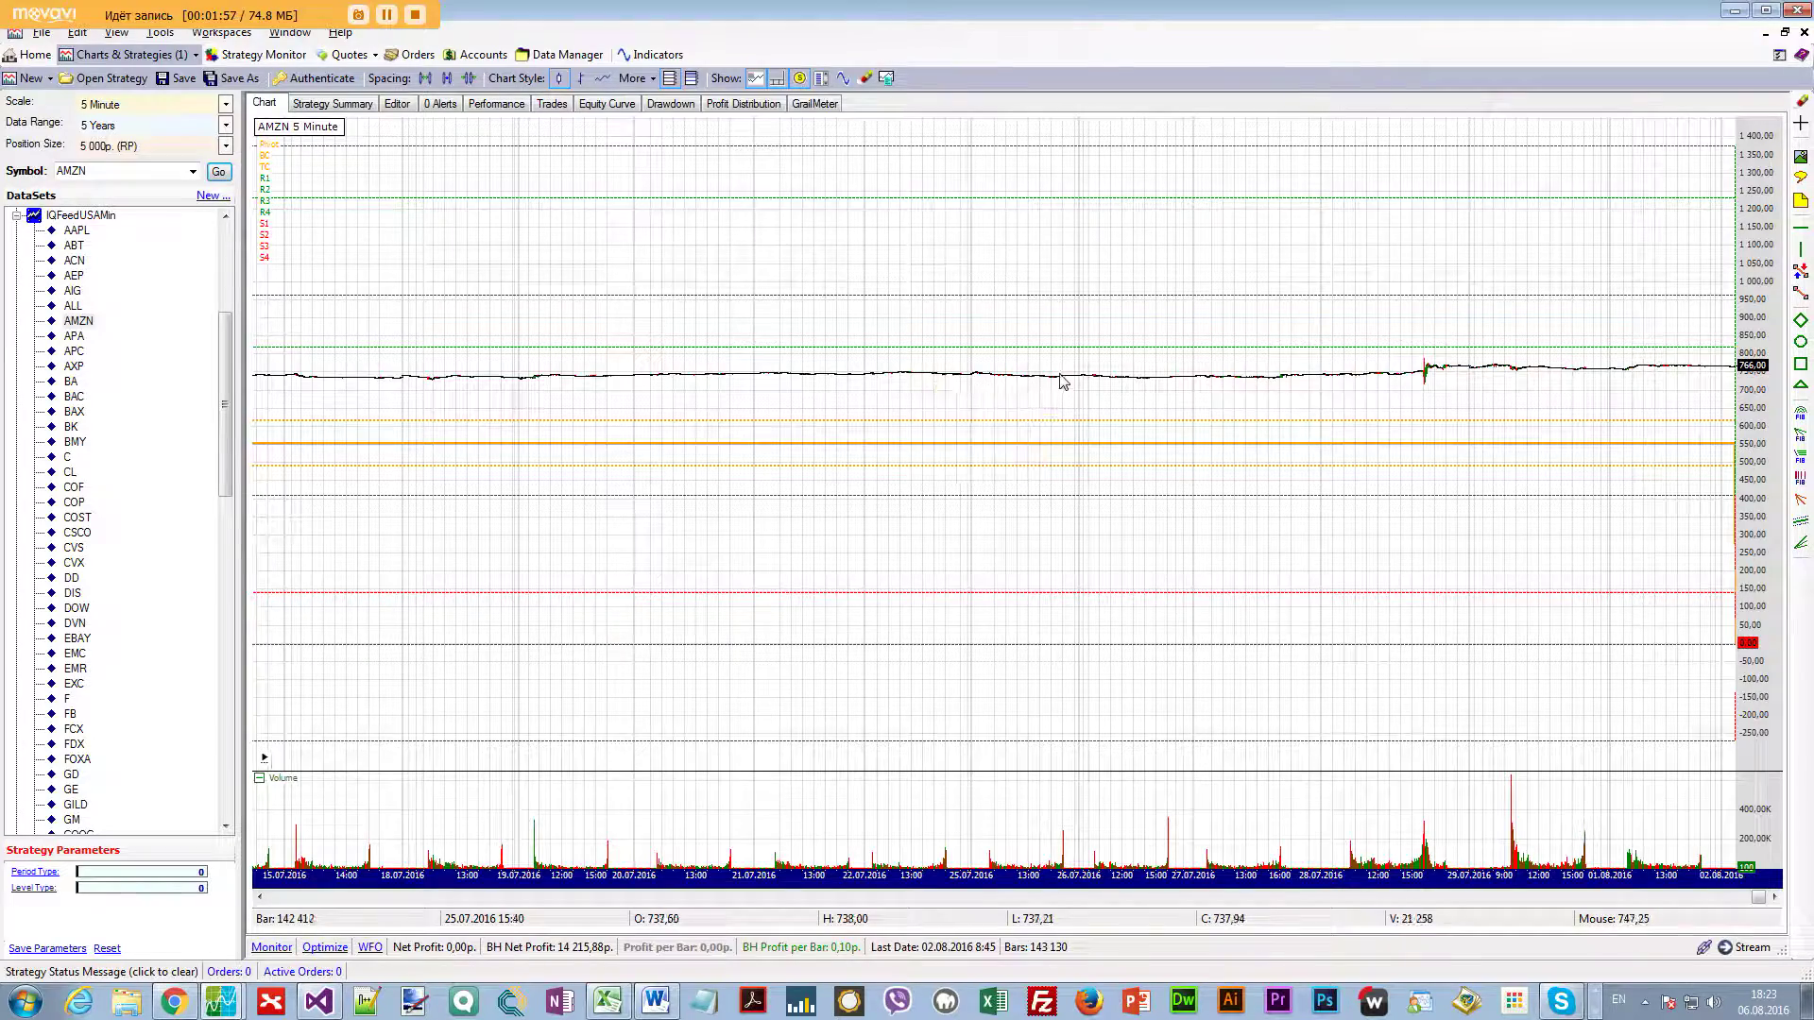
mouse_move(1296, 352)
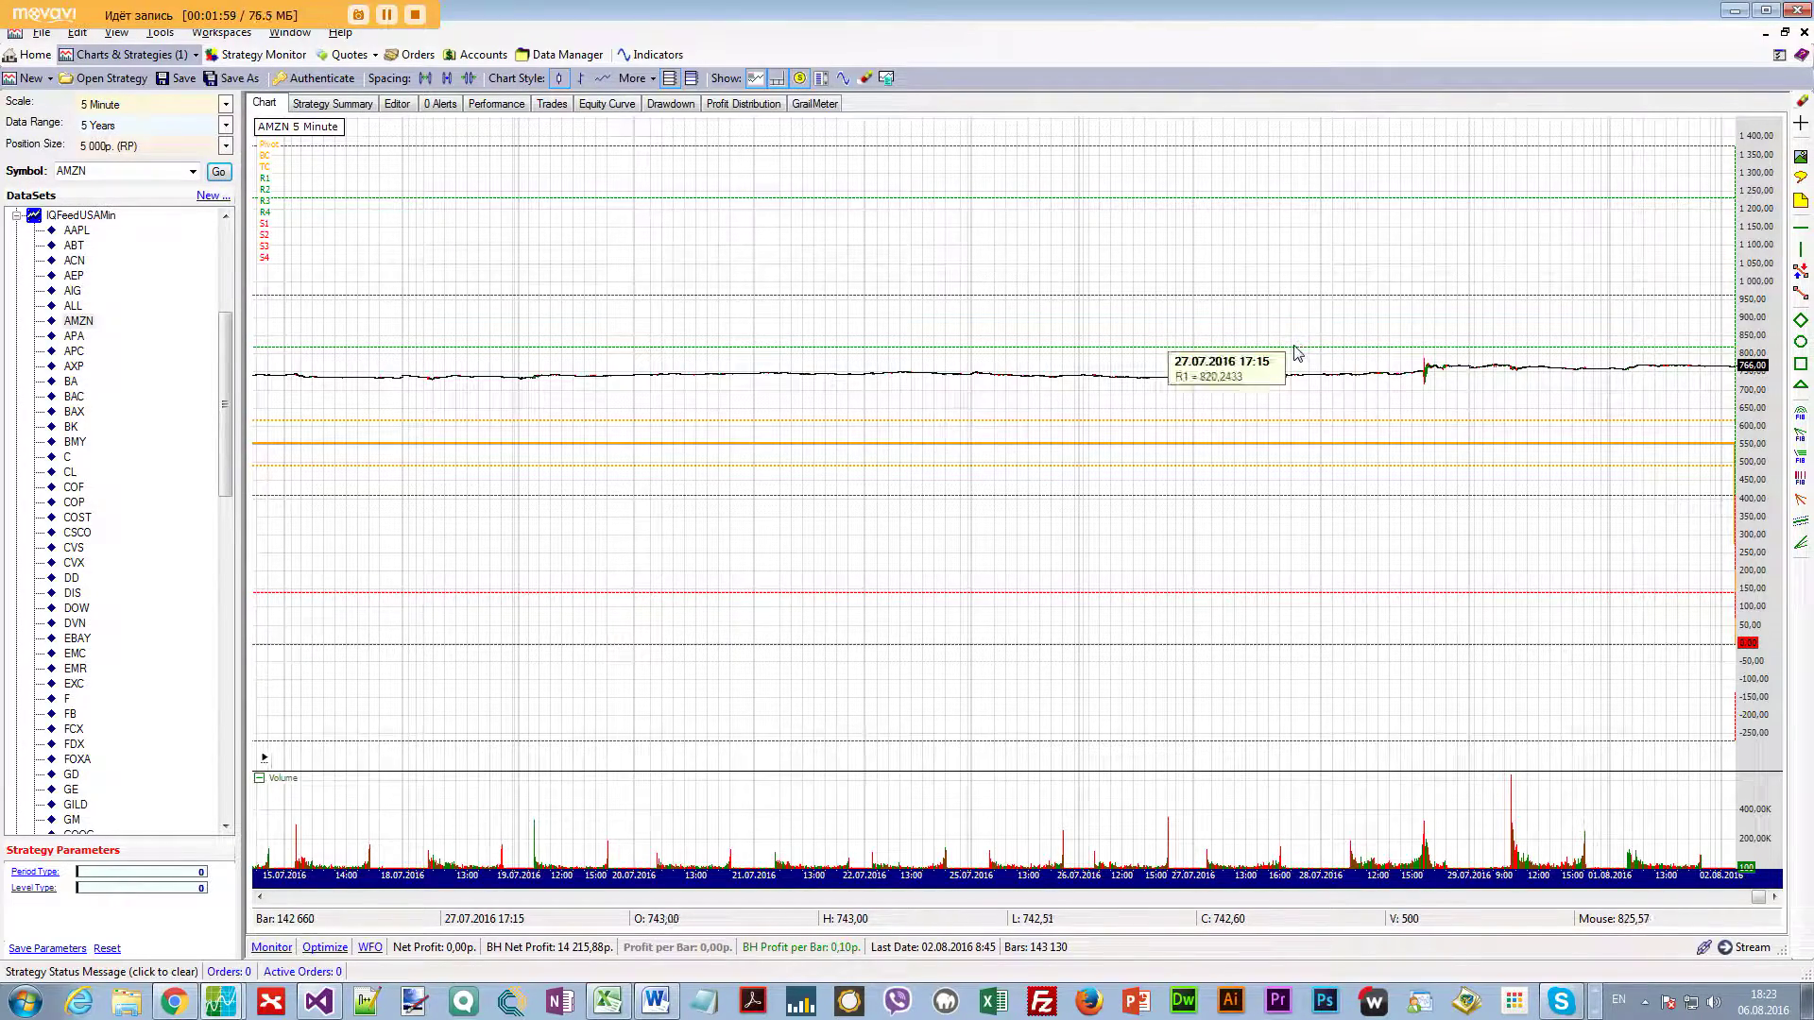
Set both Period Type and Level Type to 1 and inspect the levels where the month changes on 1 August 2016
left_click(122, 884)
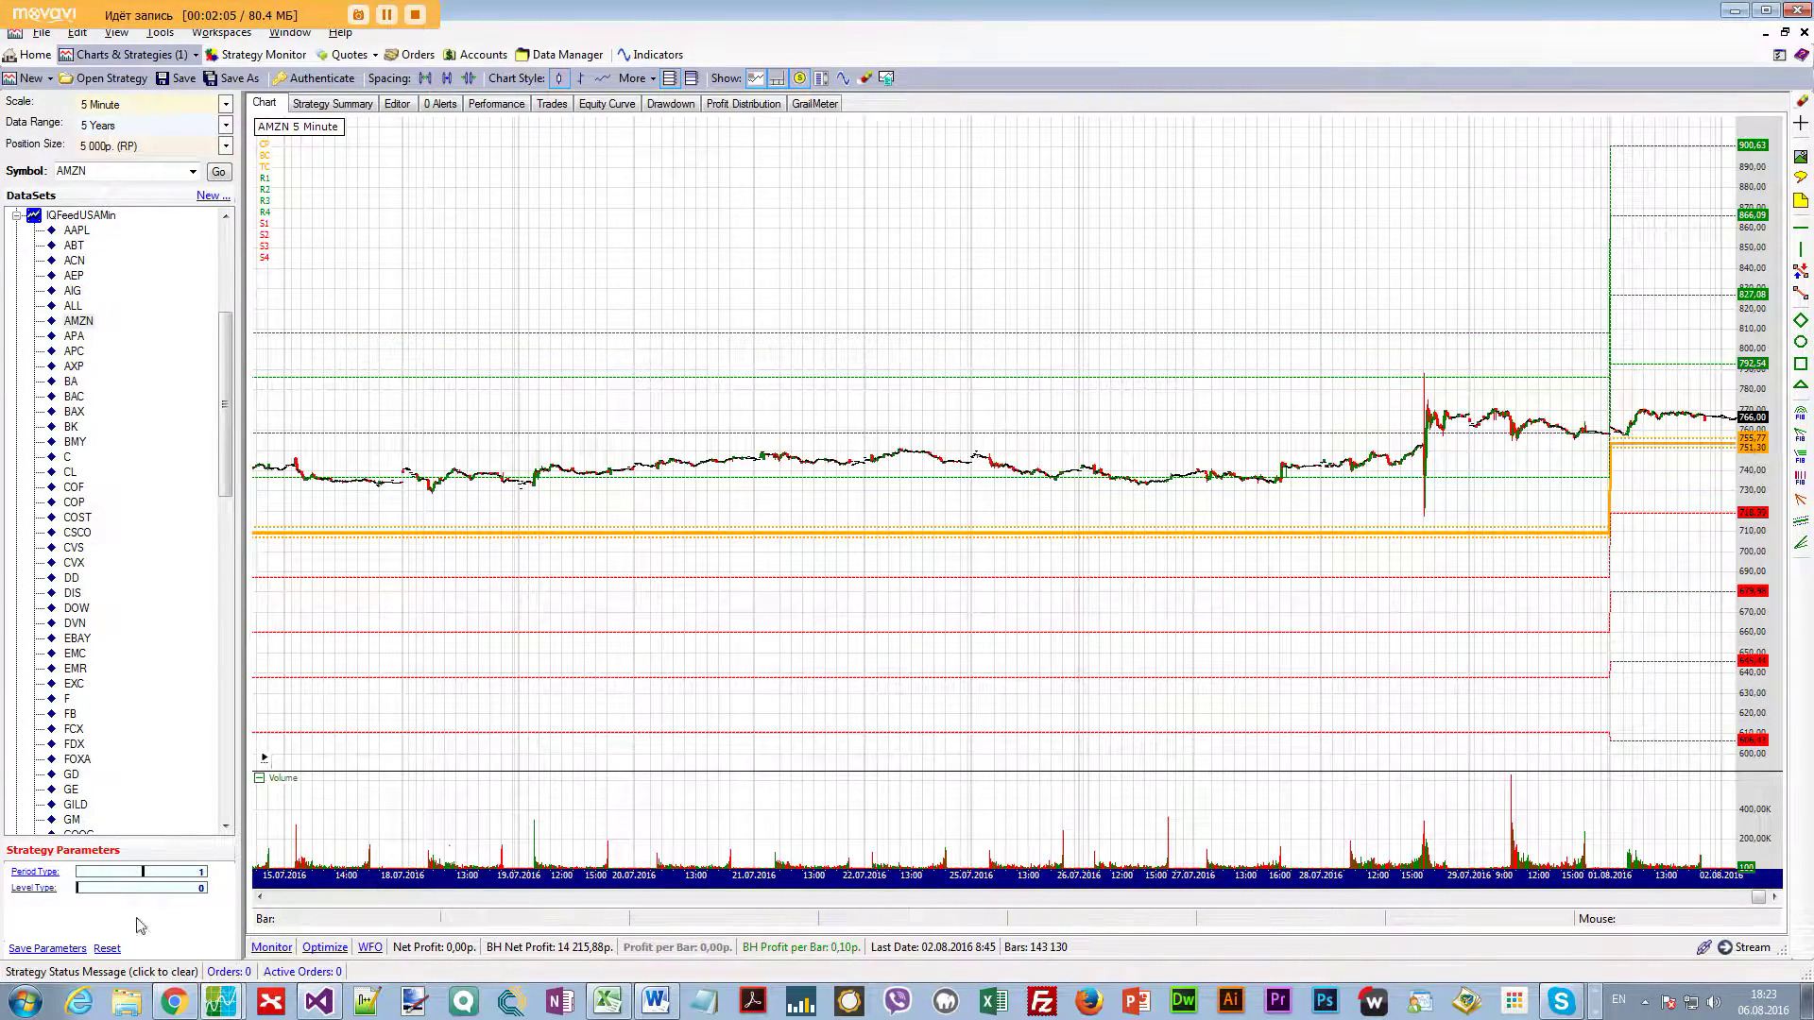
left_click(166, 889)
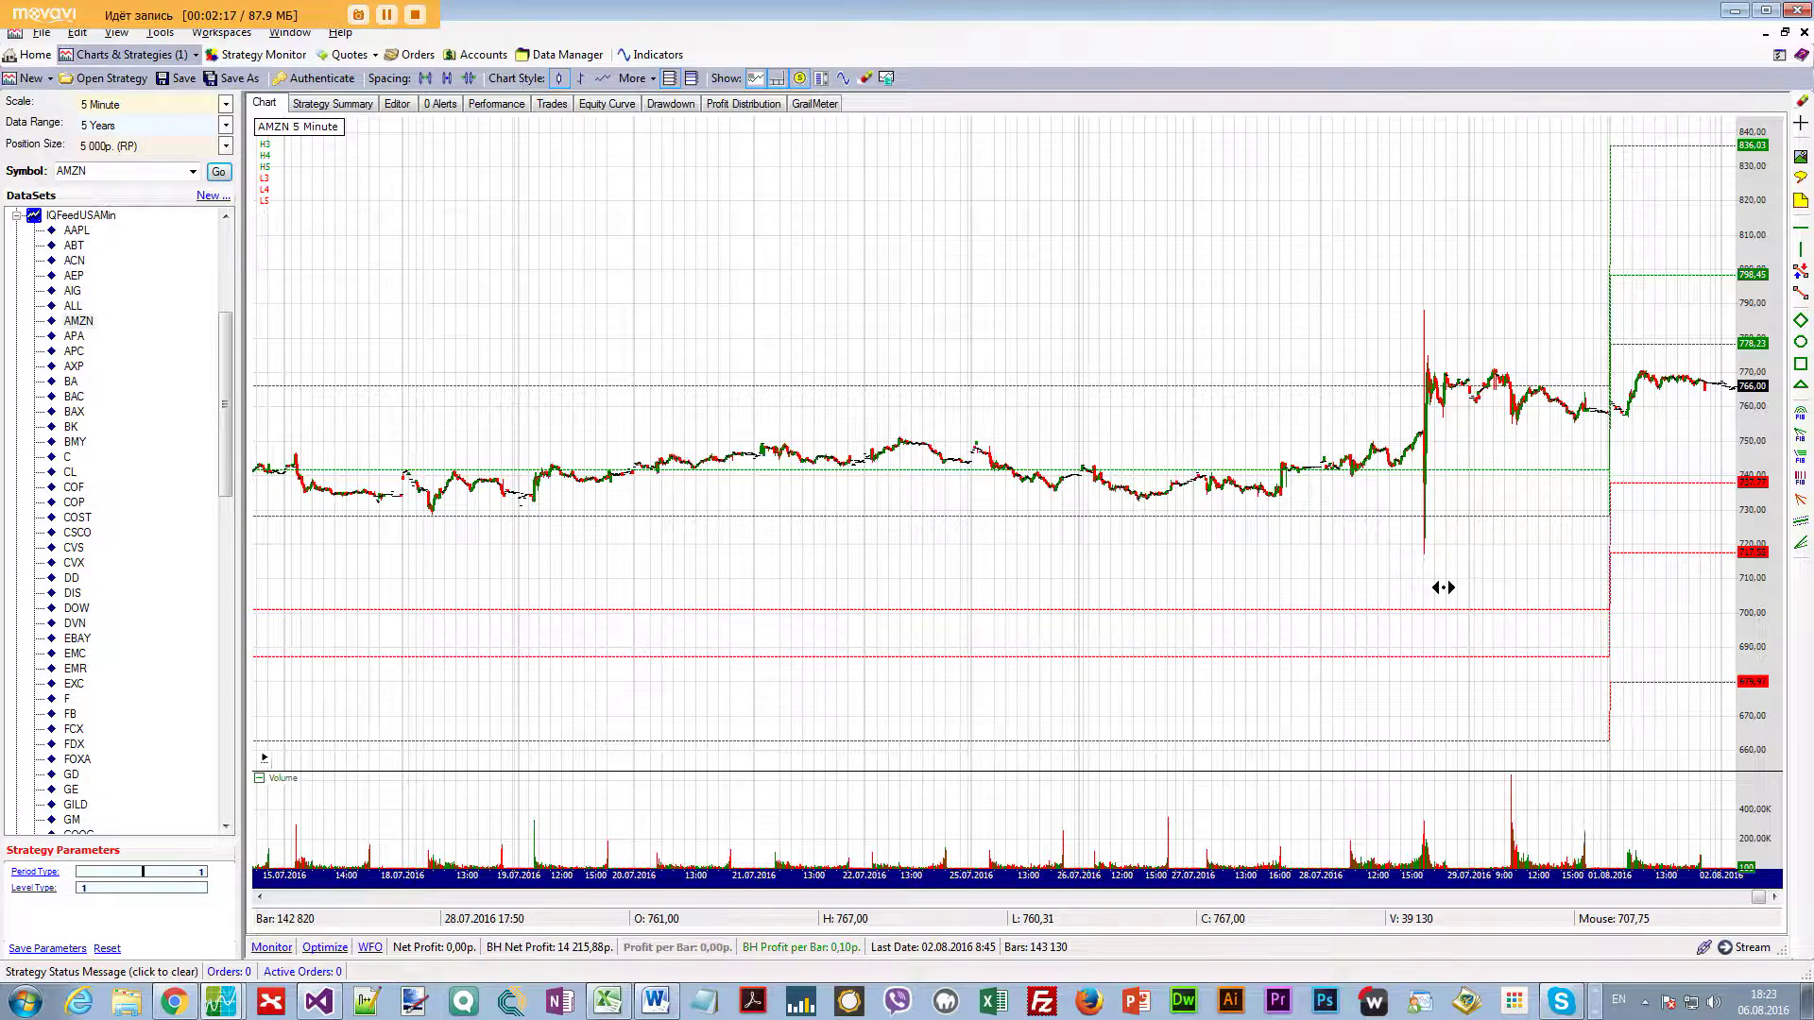
scroll(1446, 586, "up", 3)
mouse_move(1311, 406)
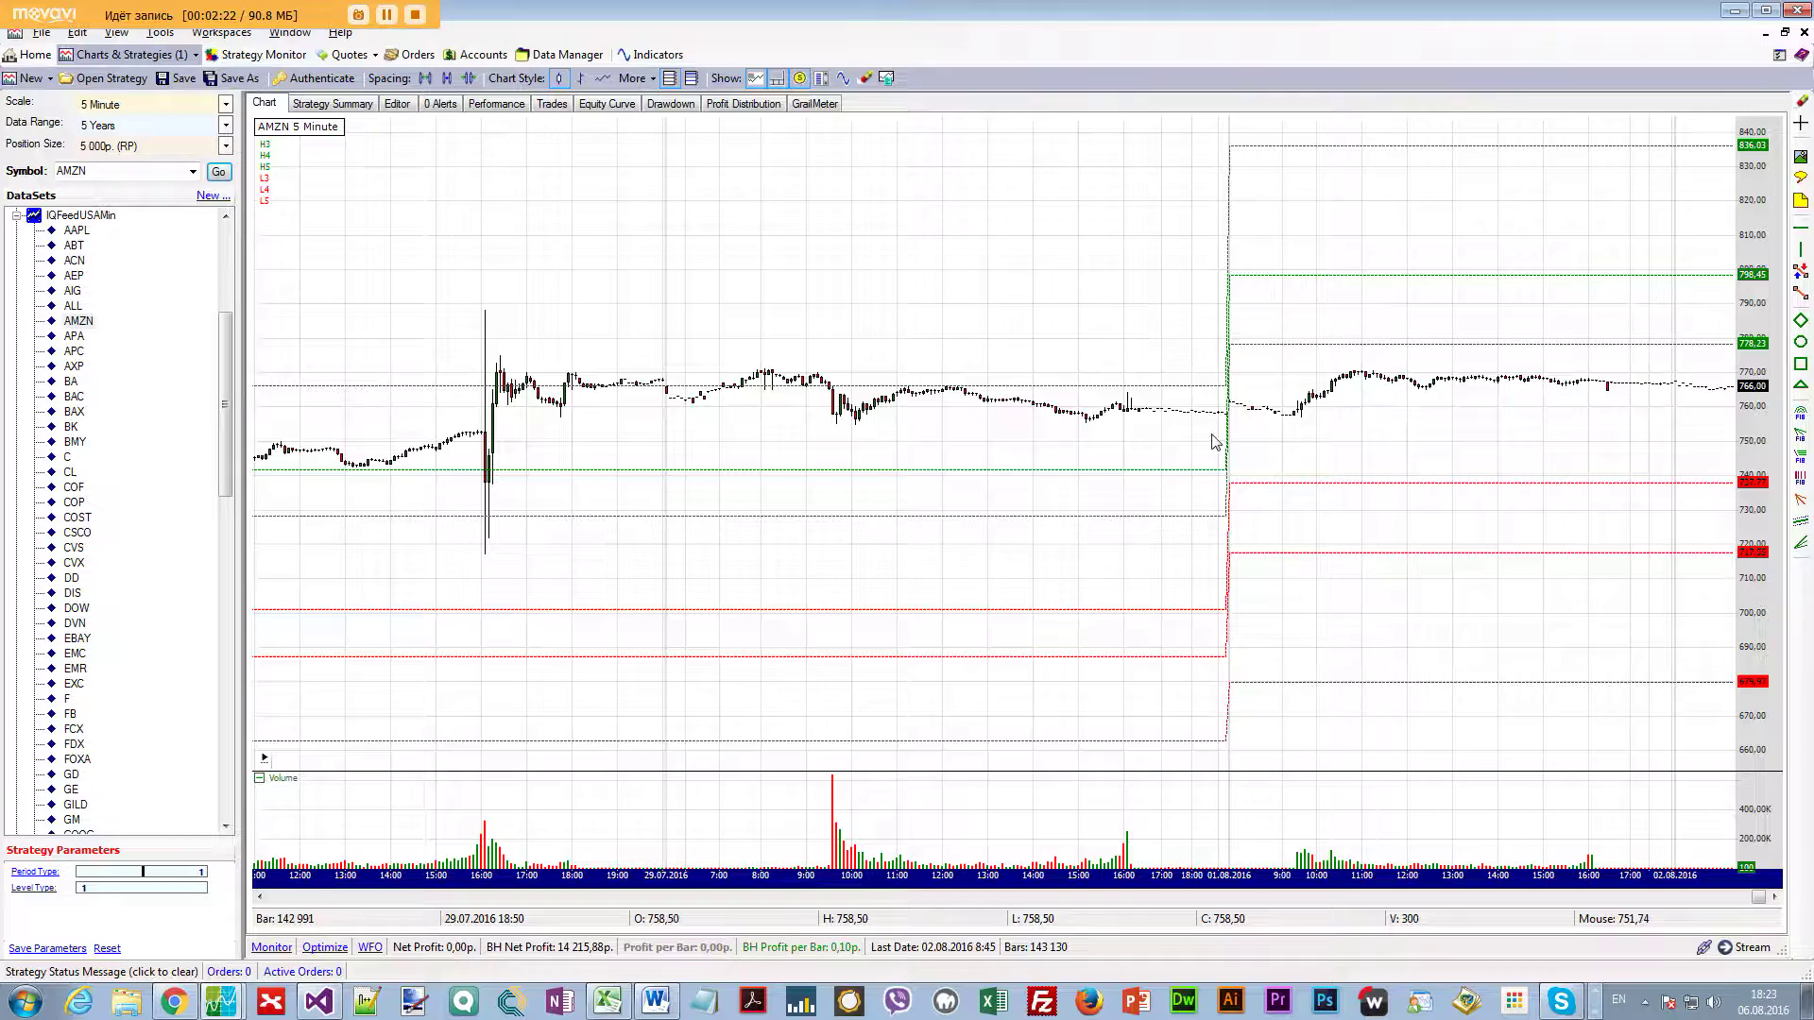
Examine the monthly H3 level for August 2016 and how the levels sit against the late-July candles
mouse_move(1204, 418)
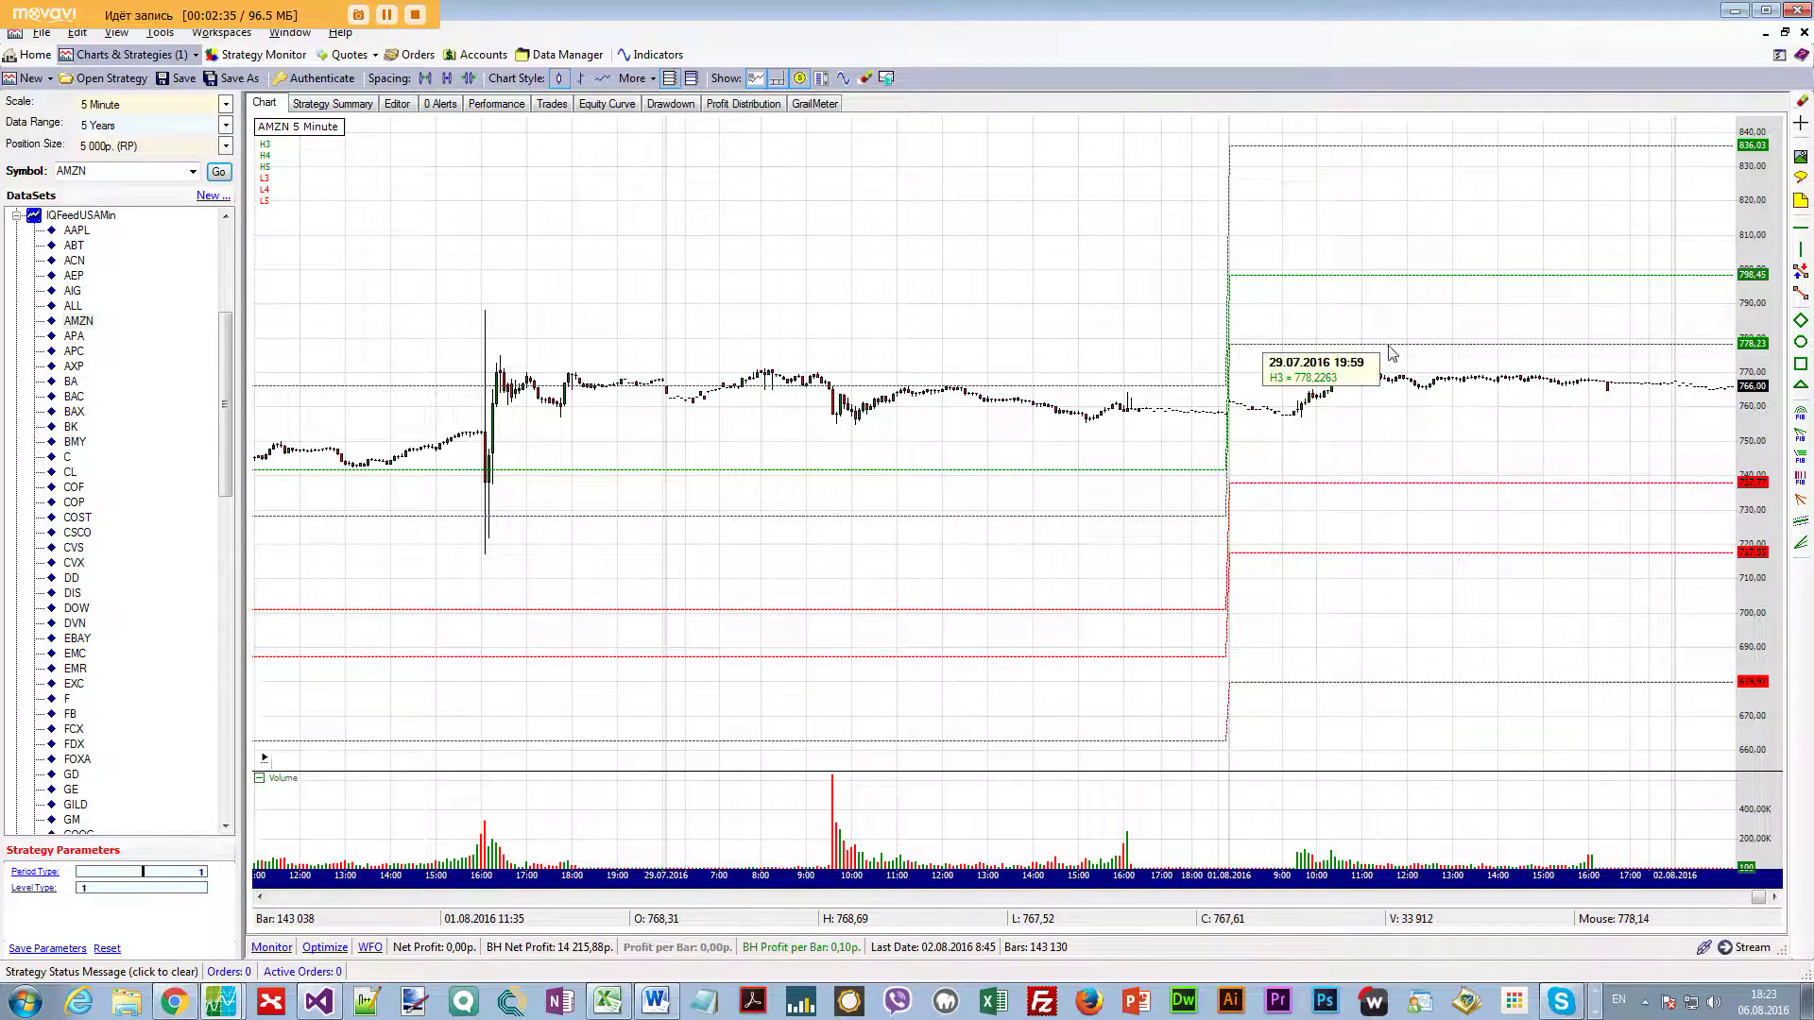
mouse_move(1499, 384)
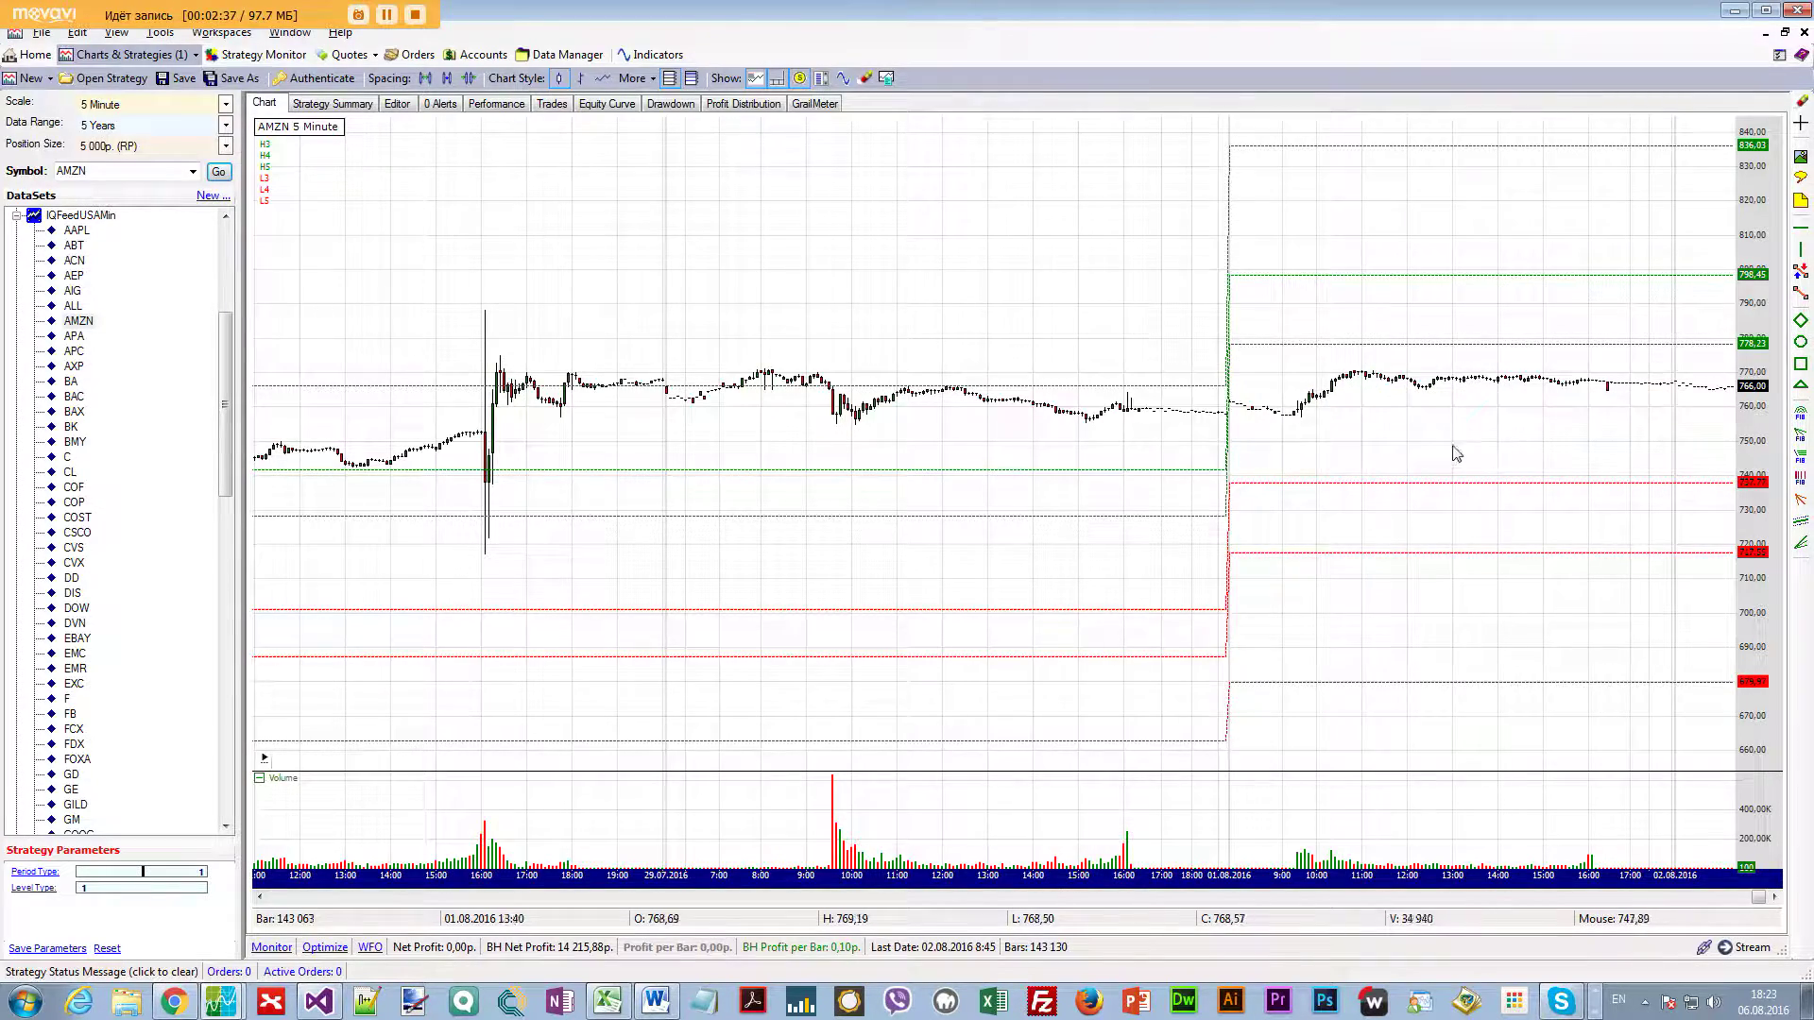
scroll(561, 540, "down", 1)
left_click_drag(757, 516, 1279, 516)
left_click_drag(913, 487, 1320, 487)
left_click_drag(1537, 487, 839, 505)
left_click_drag(1489, 542, 1227, 544)
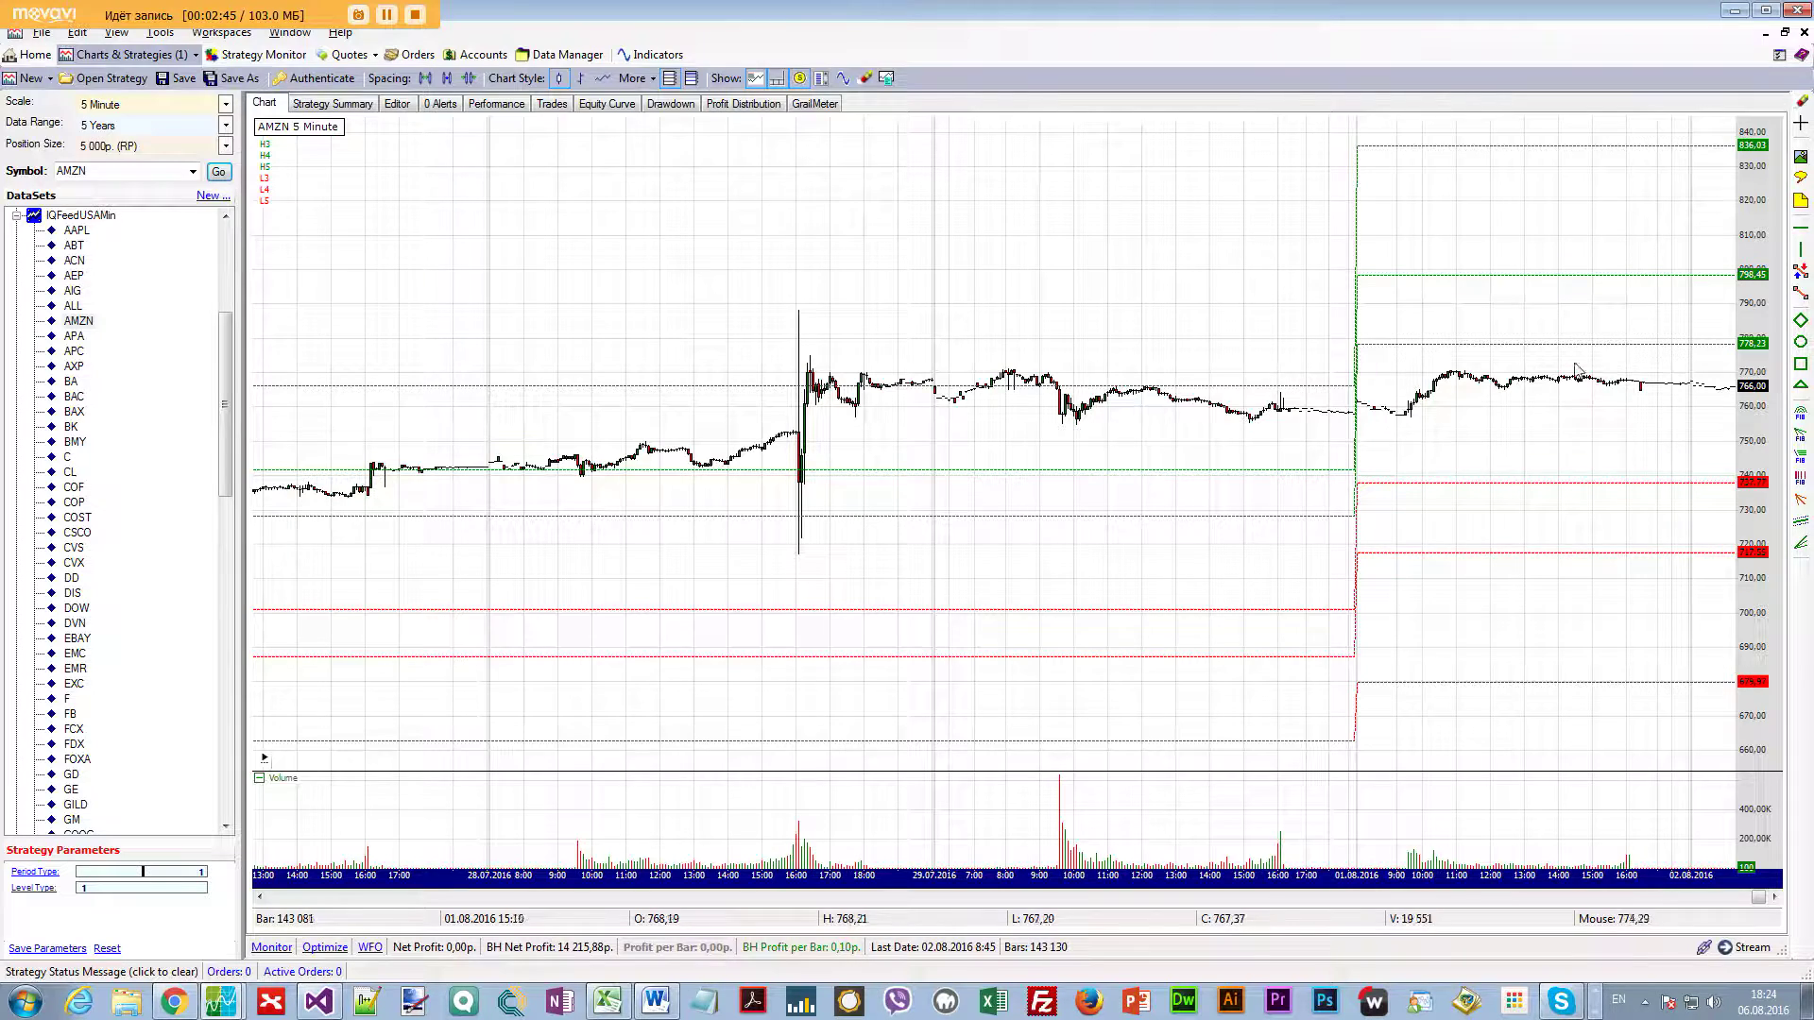
Set Period Type to 2 and inspect the daily H and L levels from 26 July to 2 August 2016
left_click(202, 873)
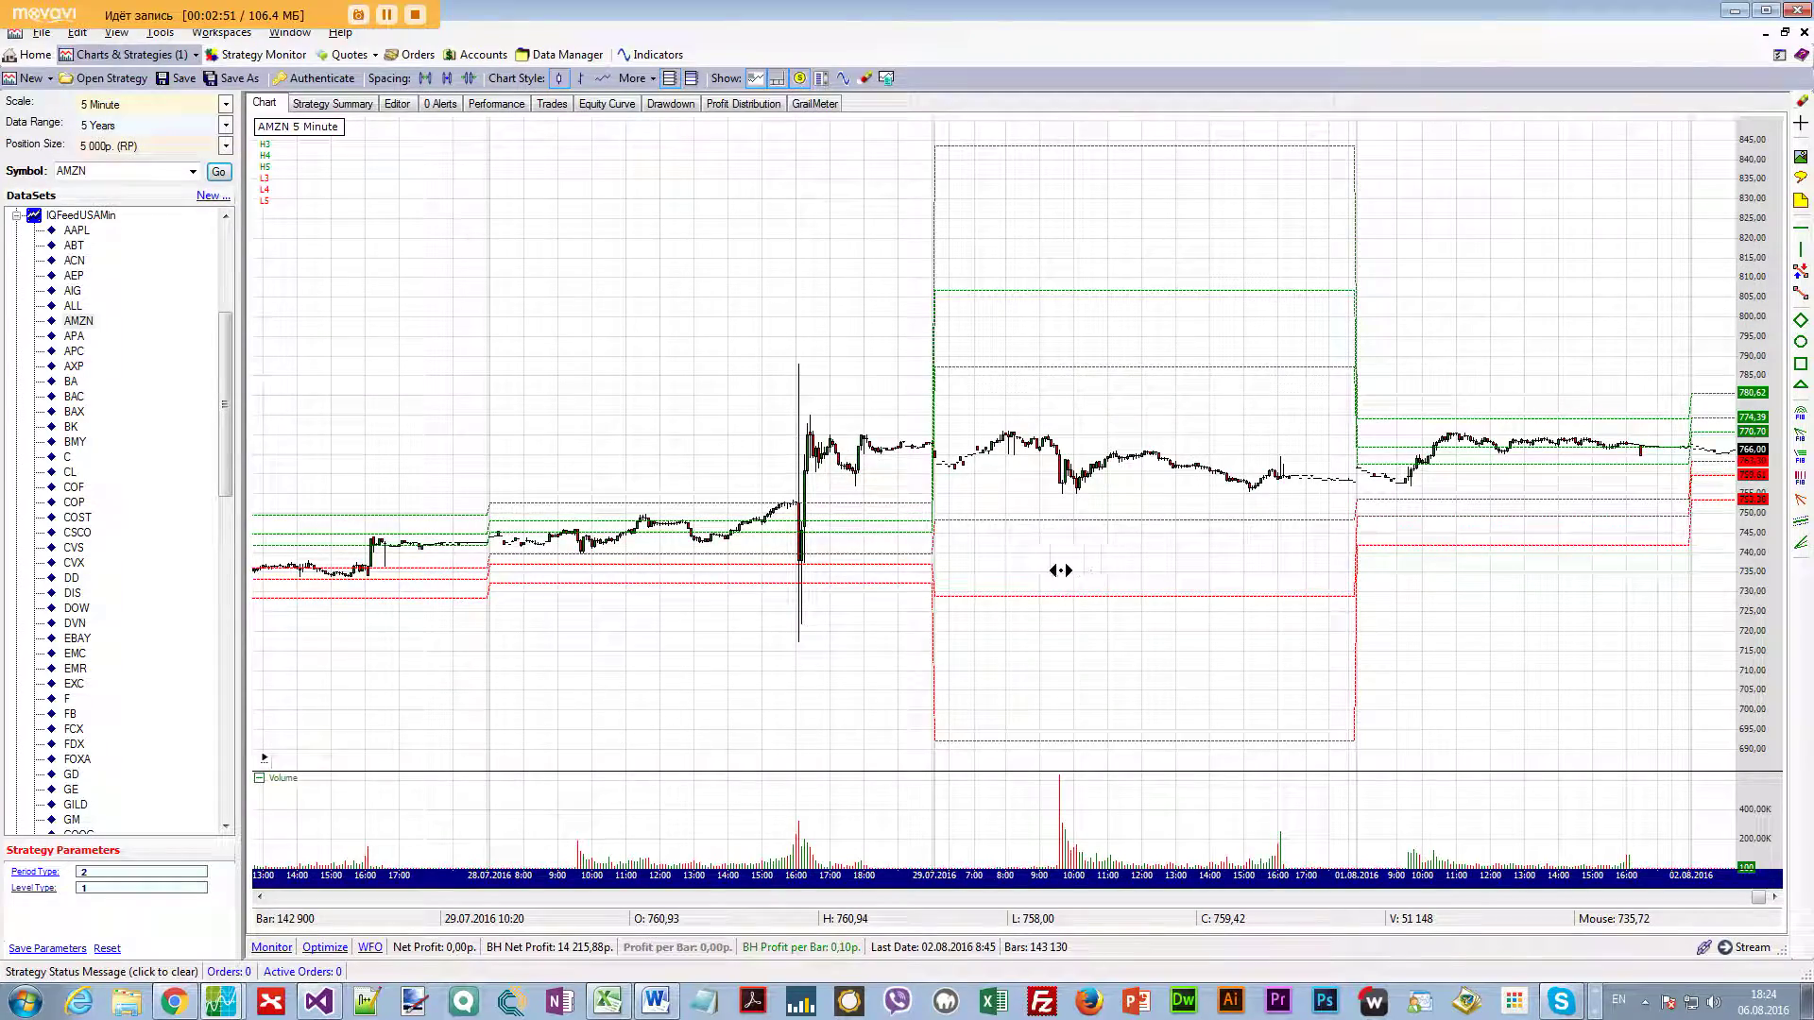
scroll(986, 483, "down", 1)
left_click_drag(1008, 648, 1320, 649)
scroll(1065, 578, "down", 5)
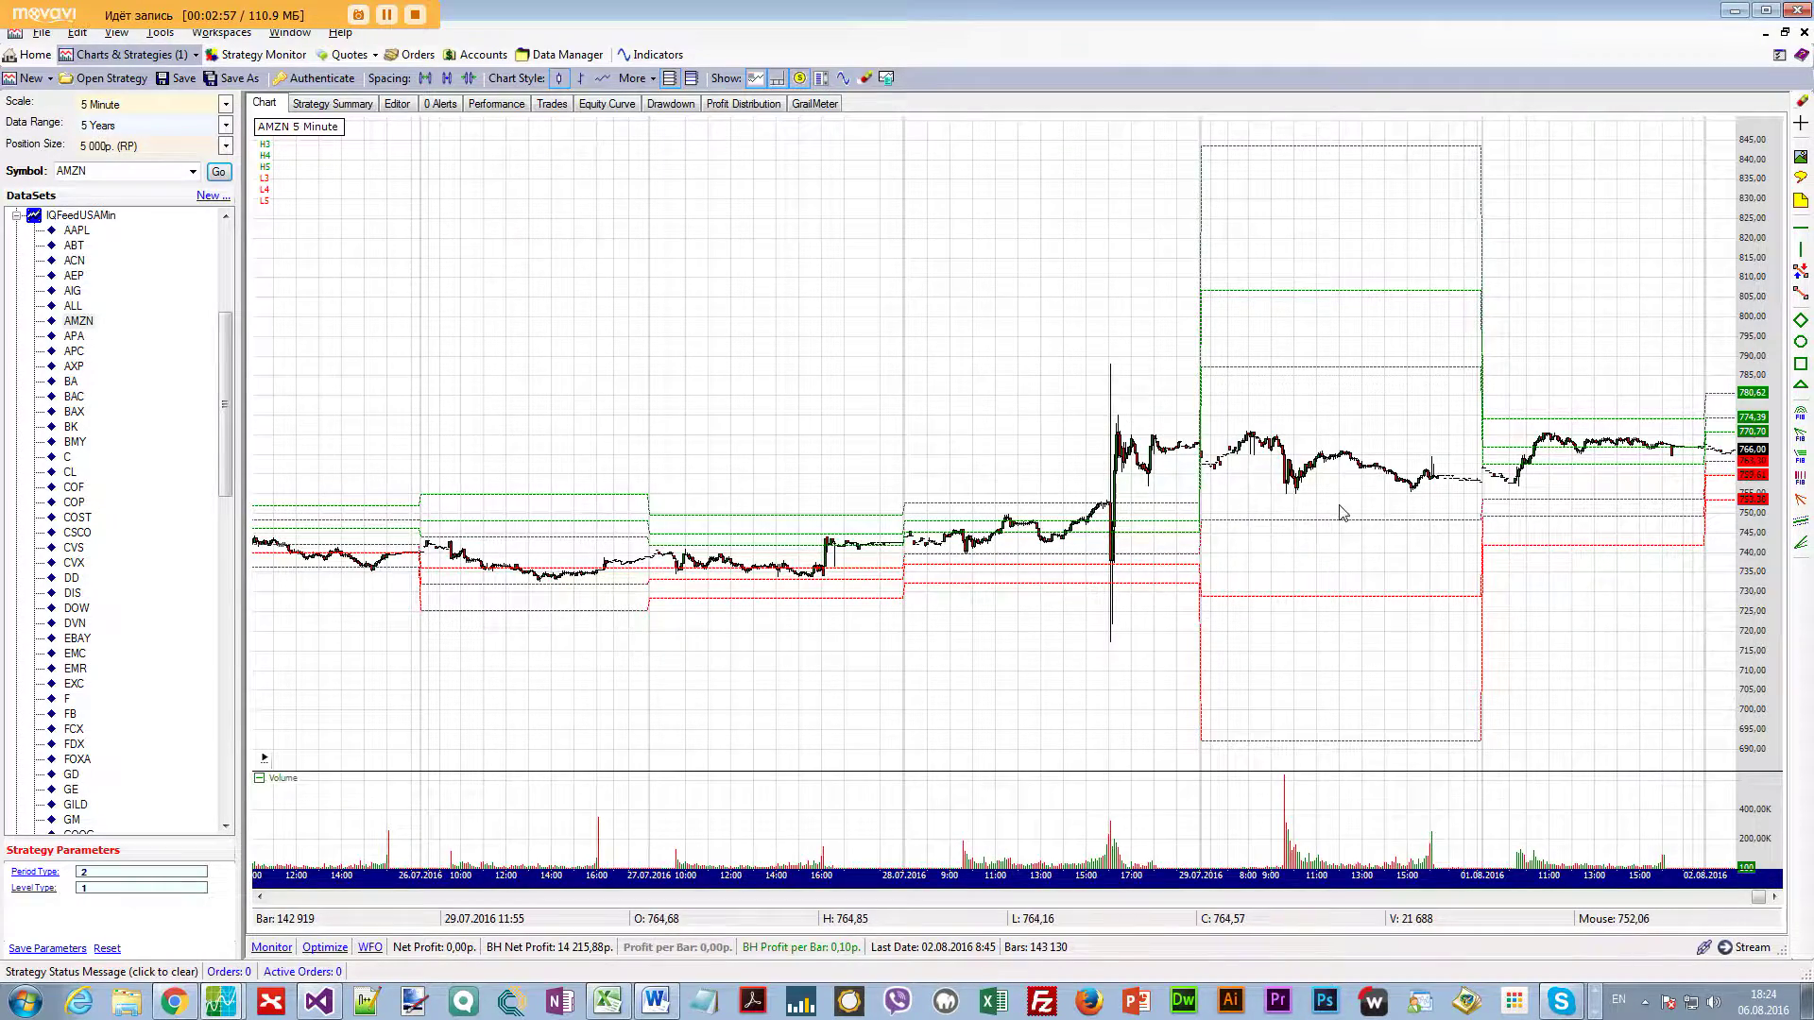
scroll(1341, 513, "down", 3)
mouse_move(1085, 489)
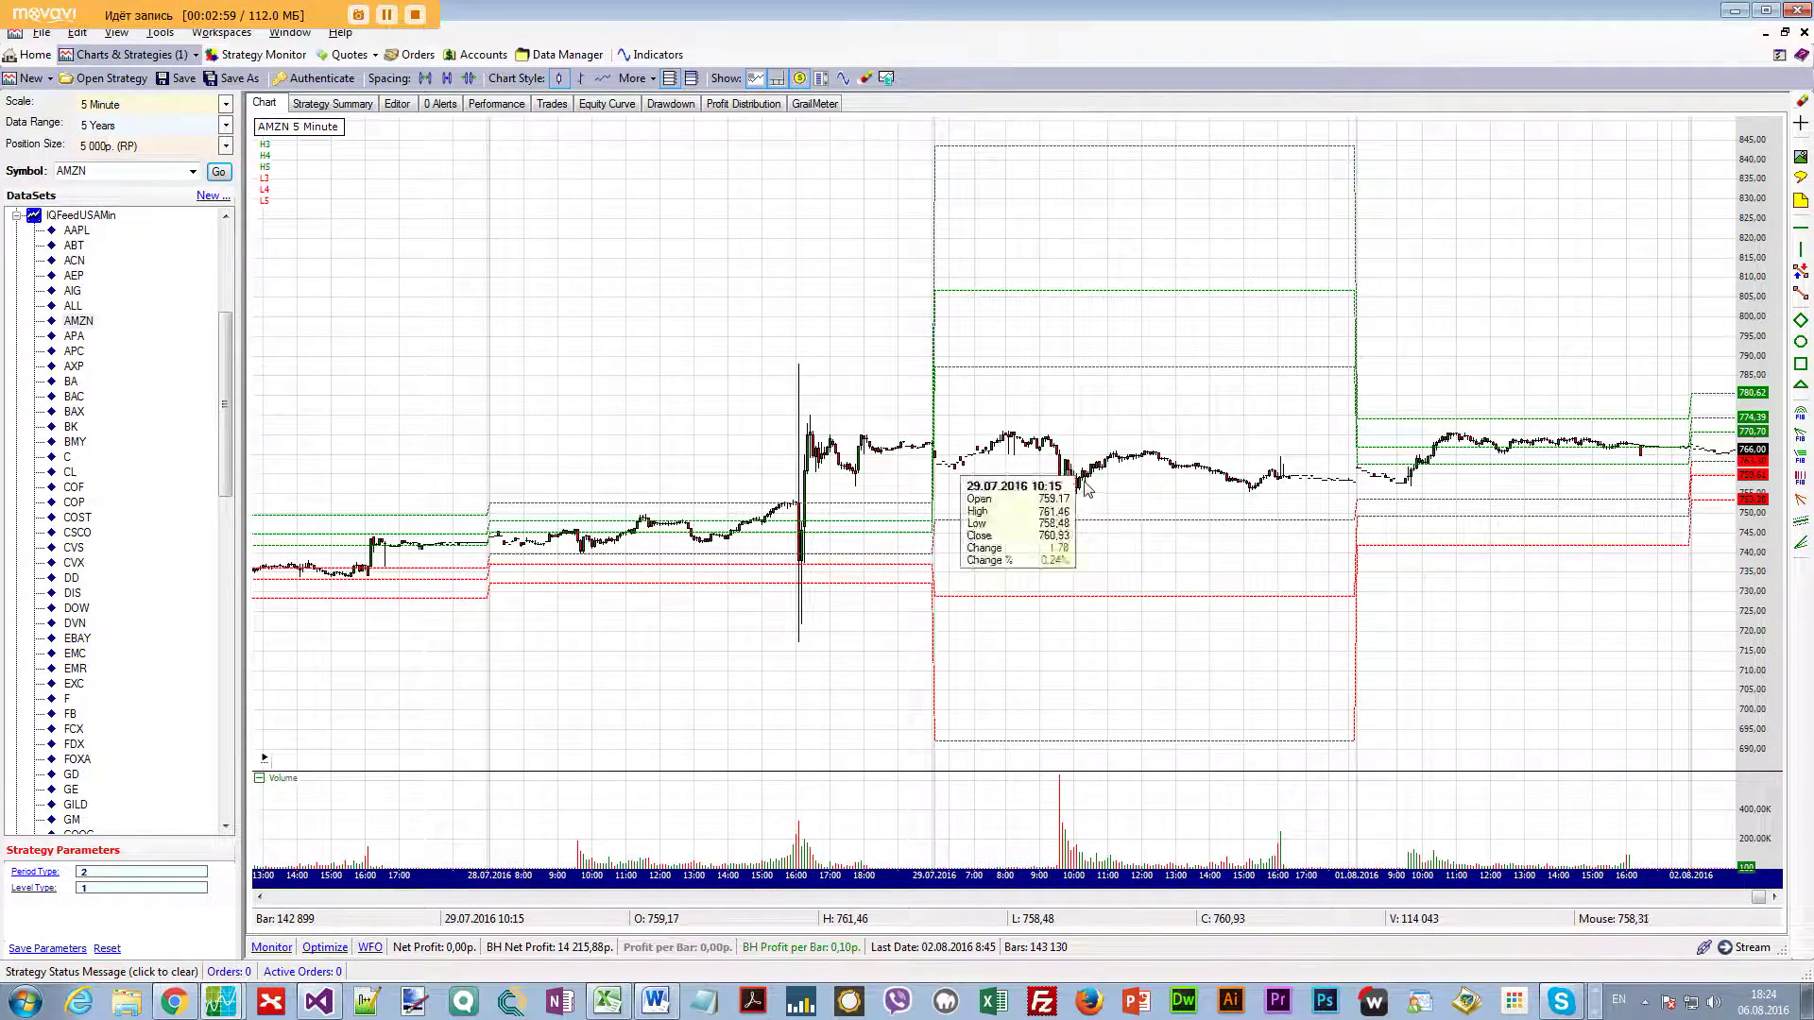
left_click_drag(745, 543, 1139, 495)
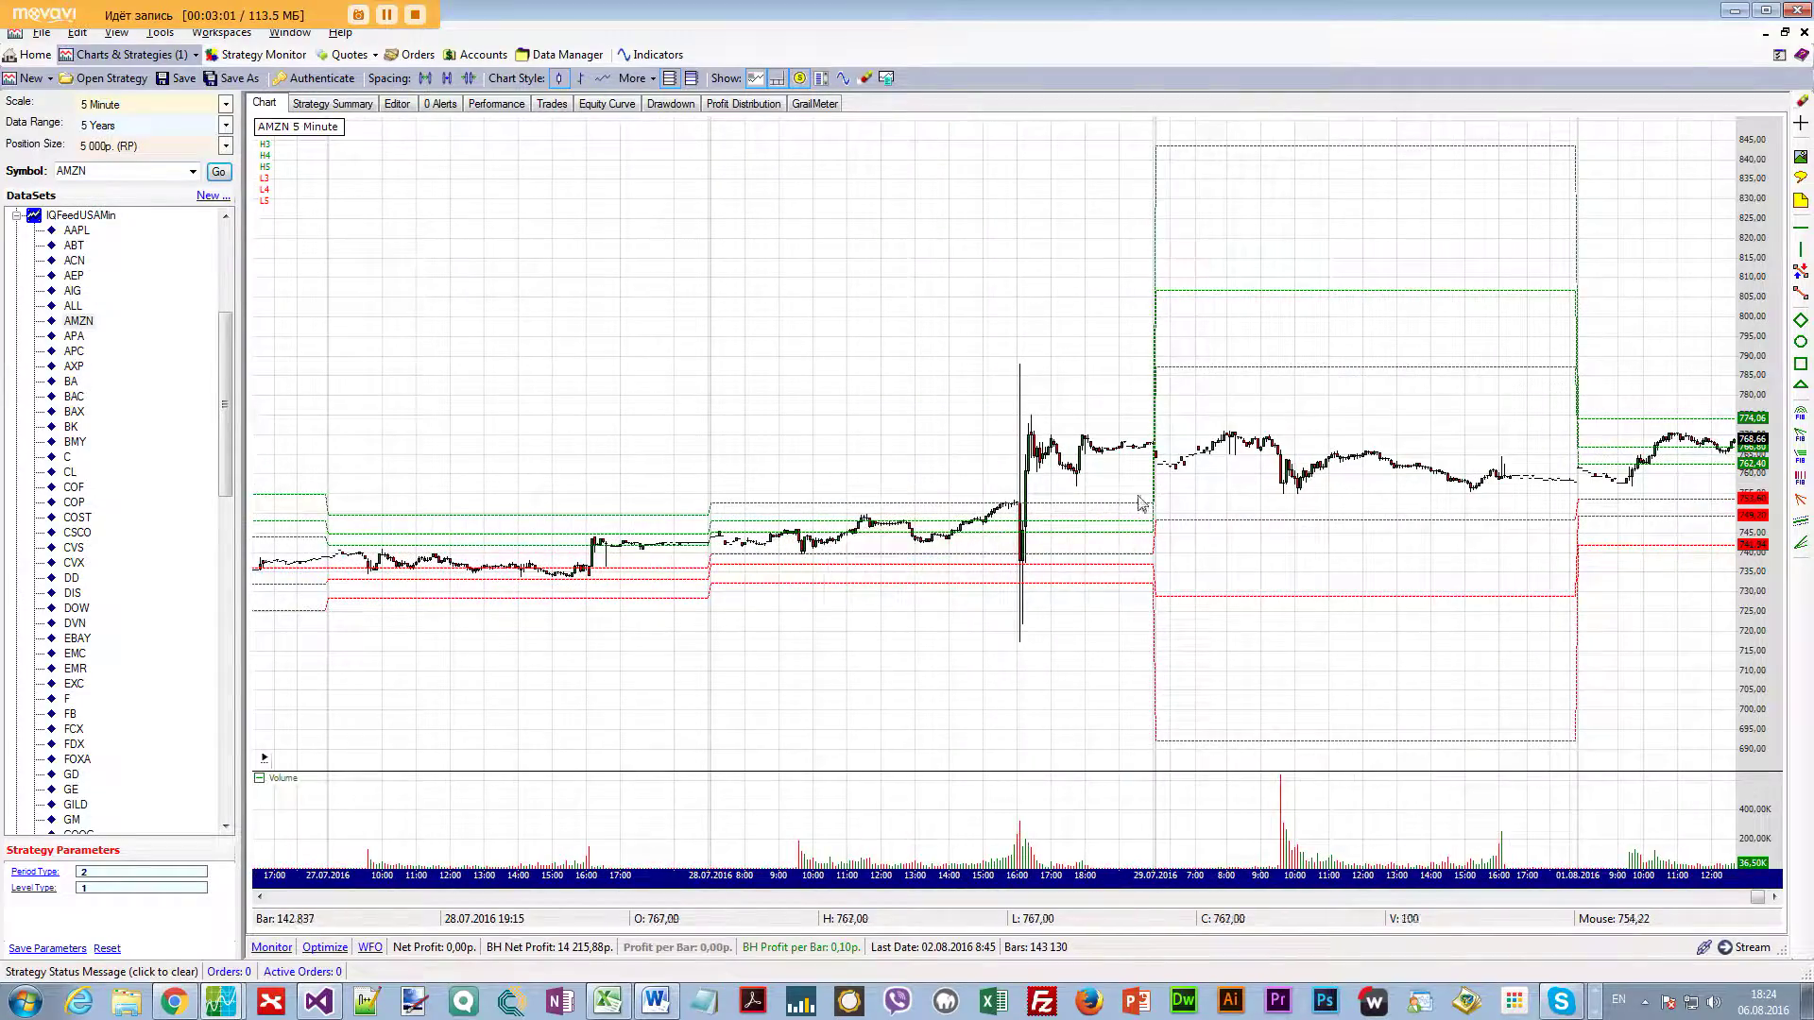
left_click_drag(935, 671, 581, 614)
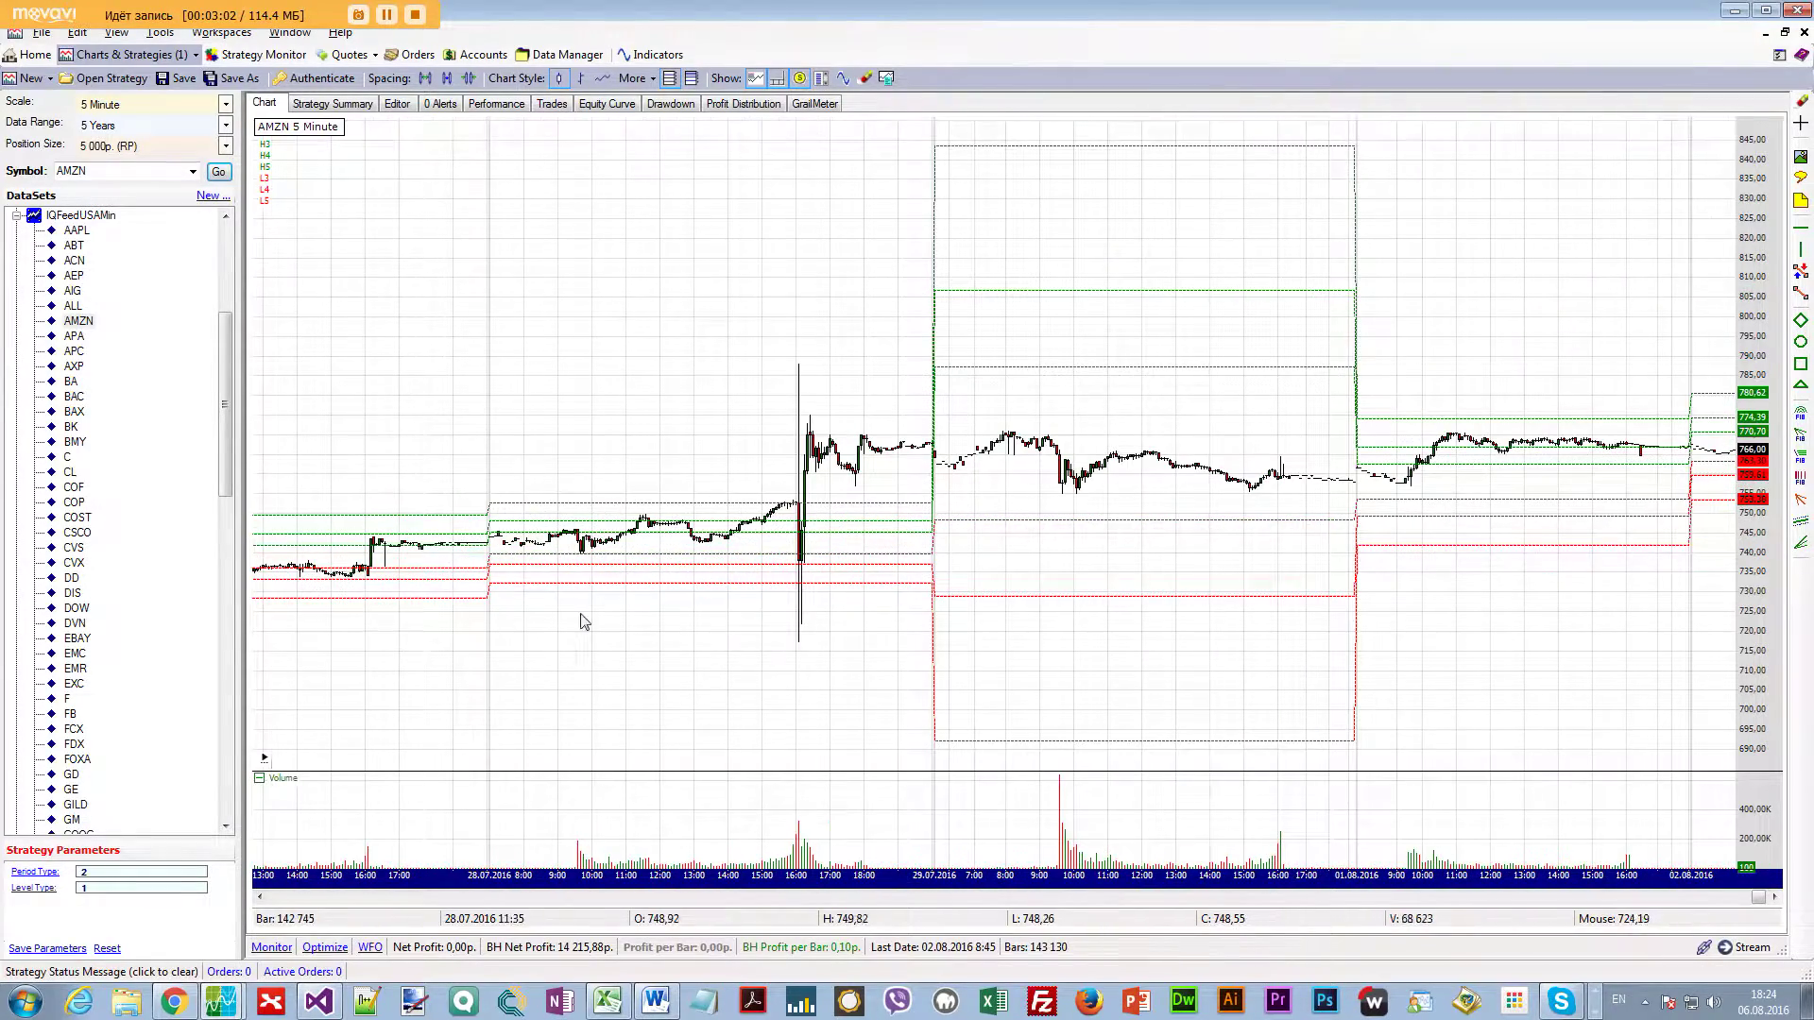
Set Level Type to 0 and examine the daily pivot, R and S levels across July 2016 up to 2 August
left_click(84, 890)
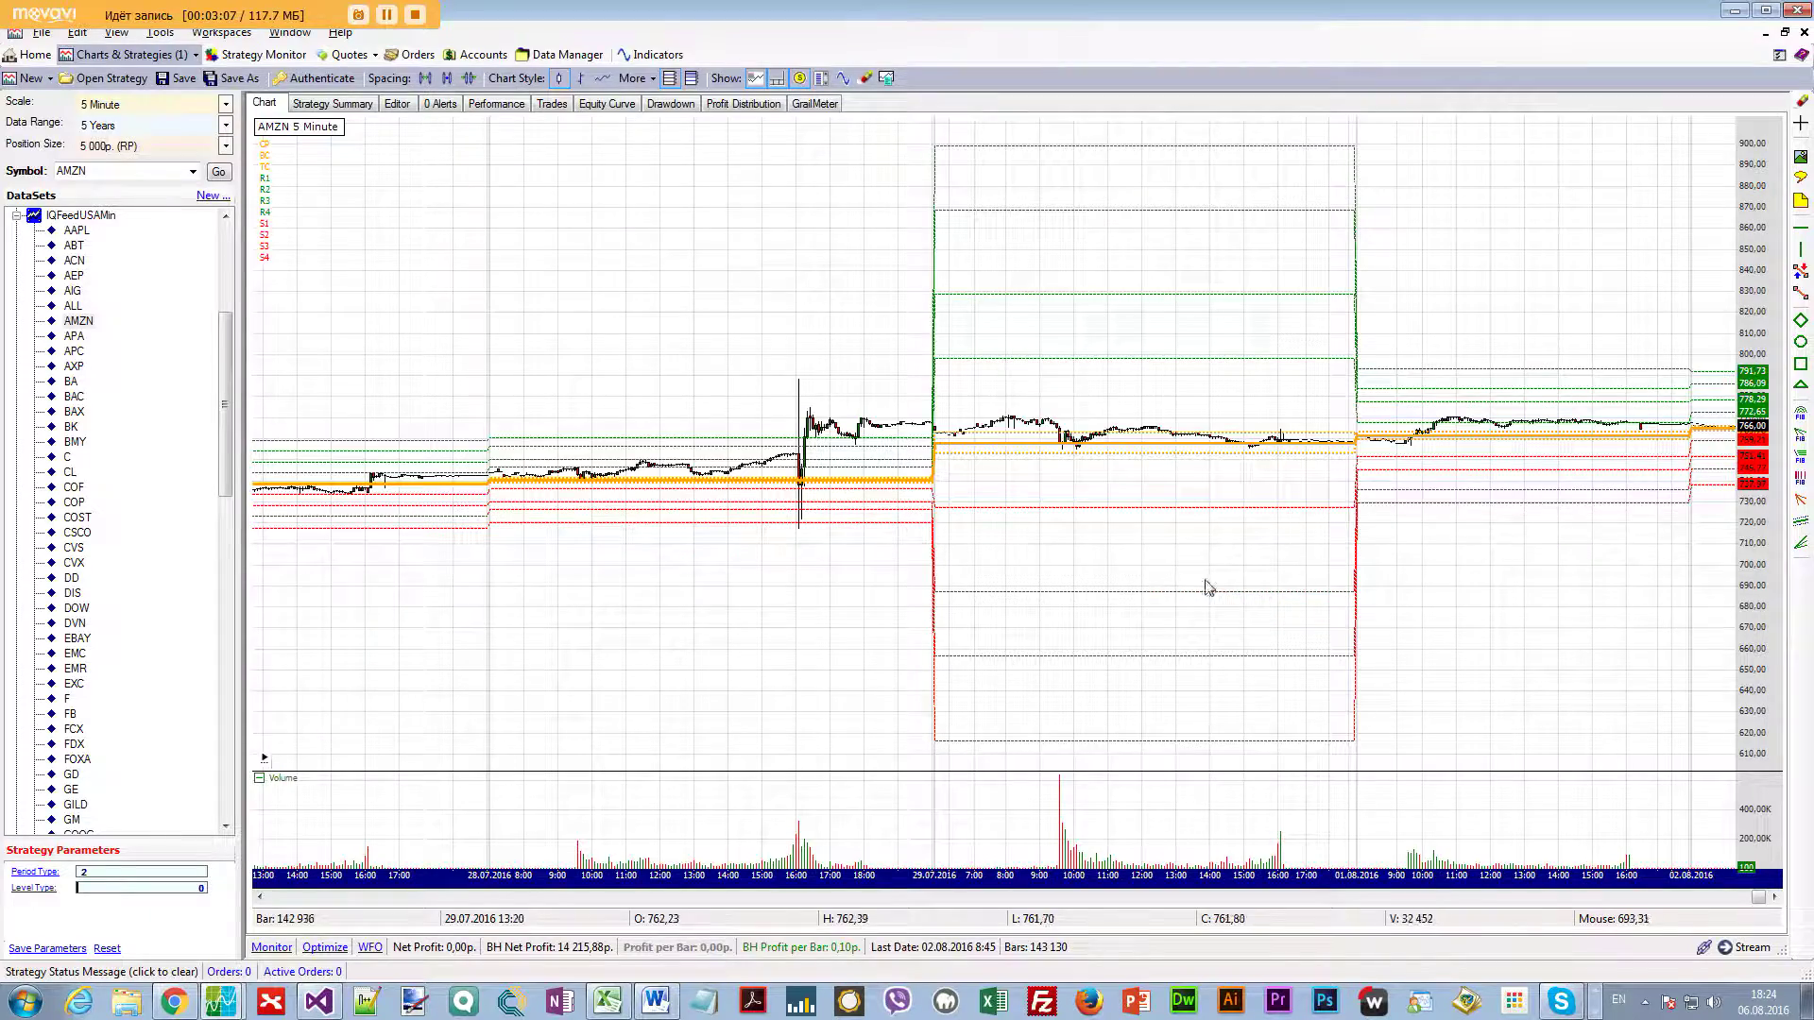
scroll(960, 544, "down", 2)
left_click_drag(785, 624, 1380, 577)
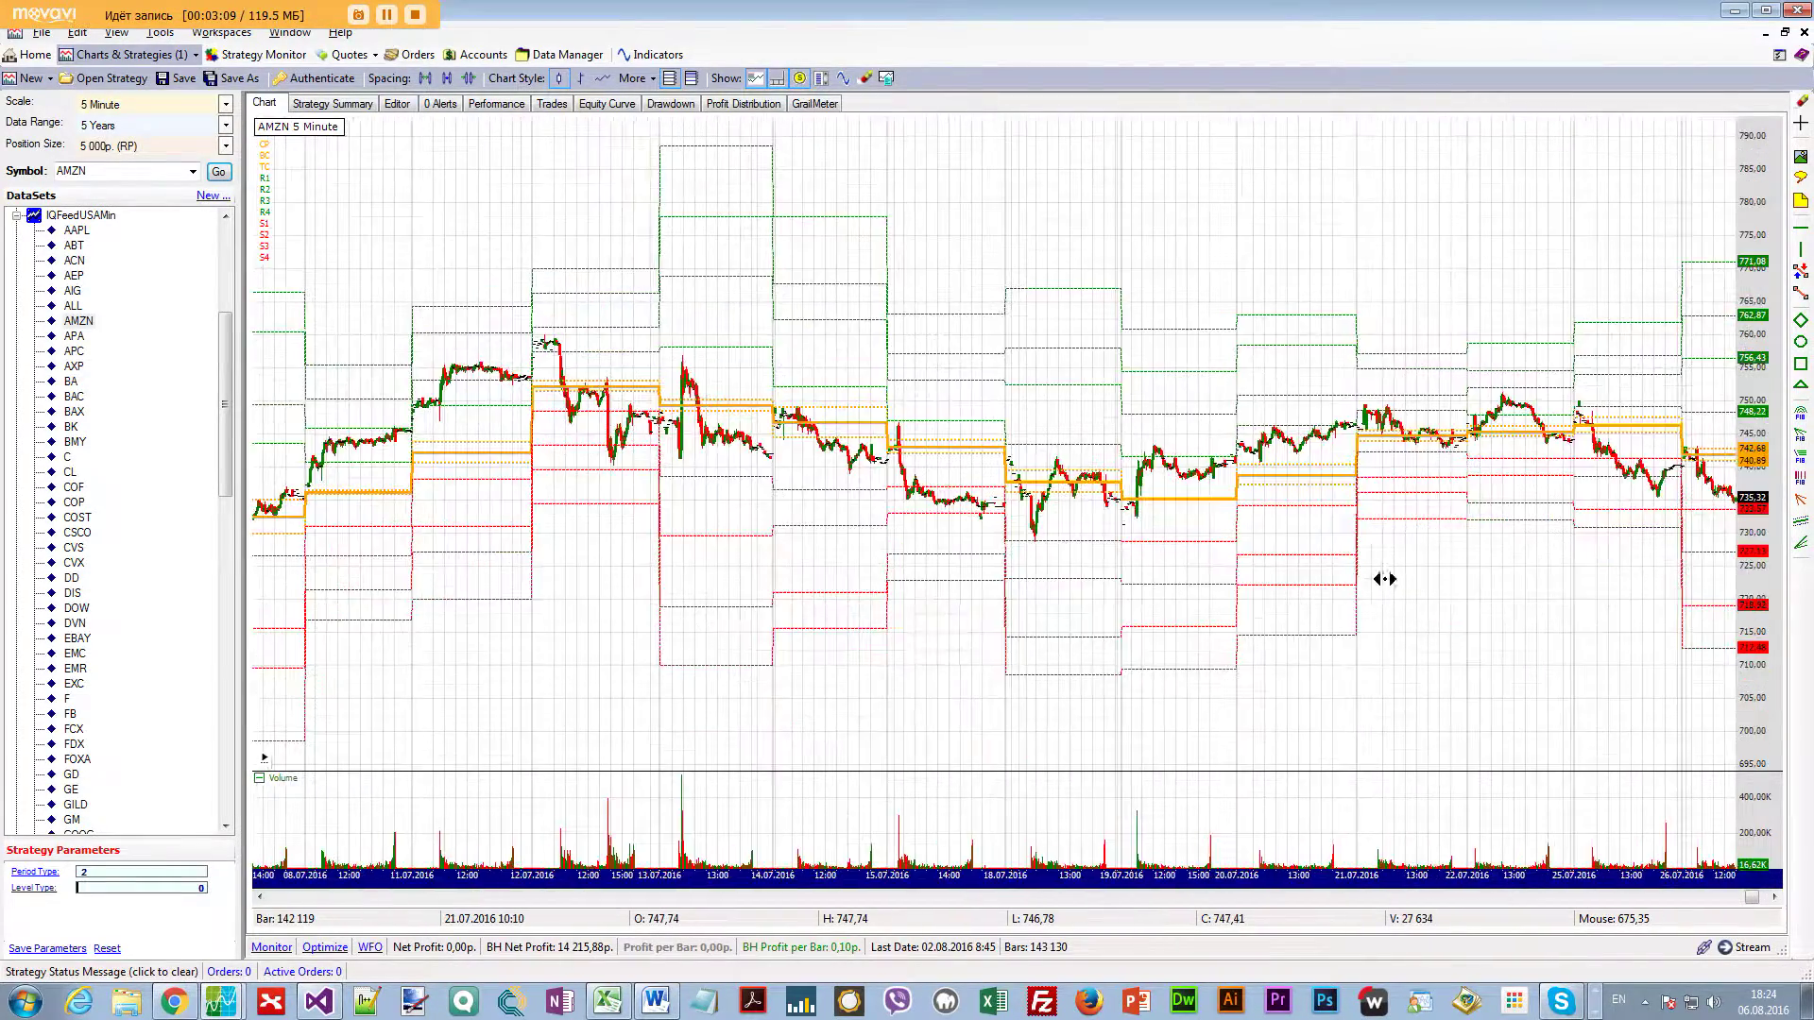
left_click_drag(949, 635, 1202, 622)
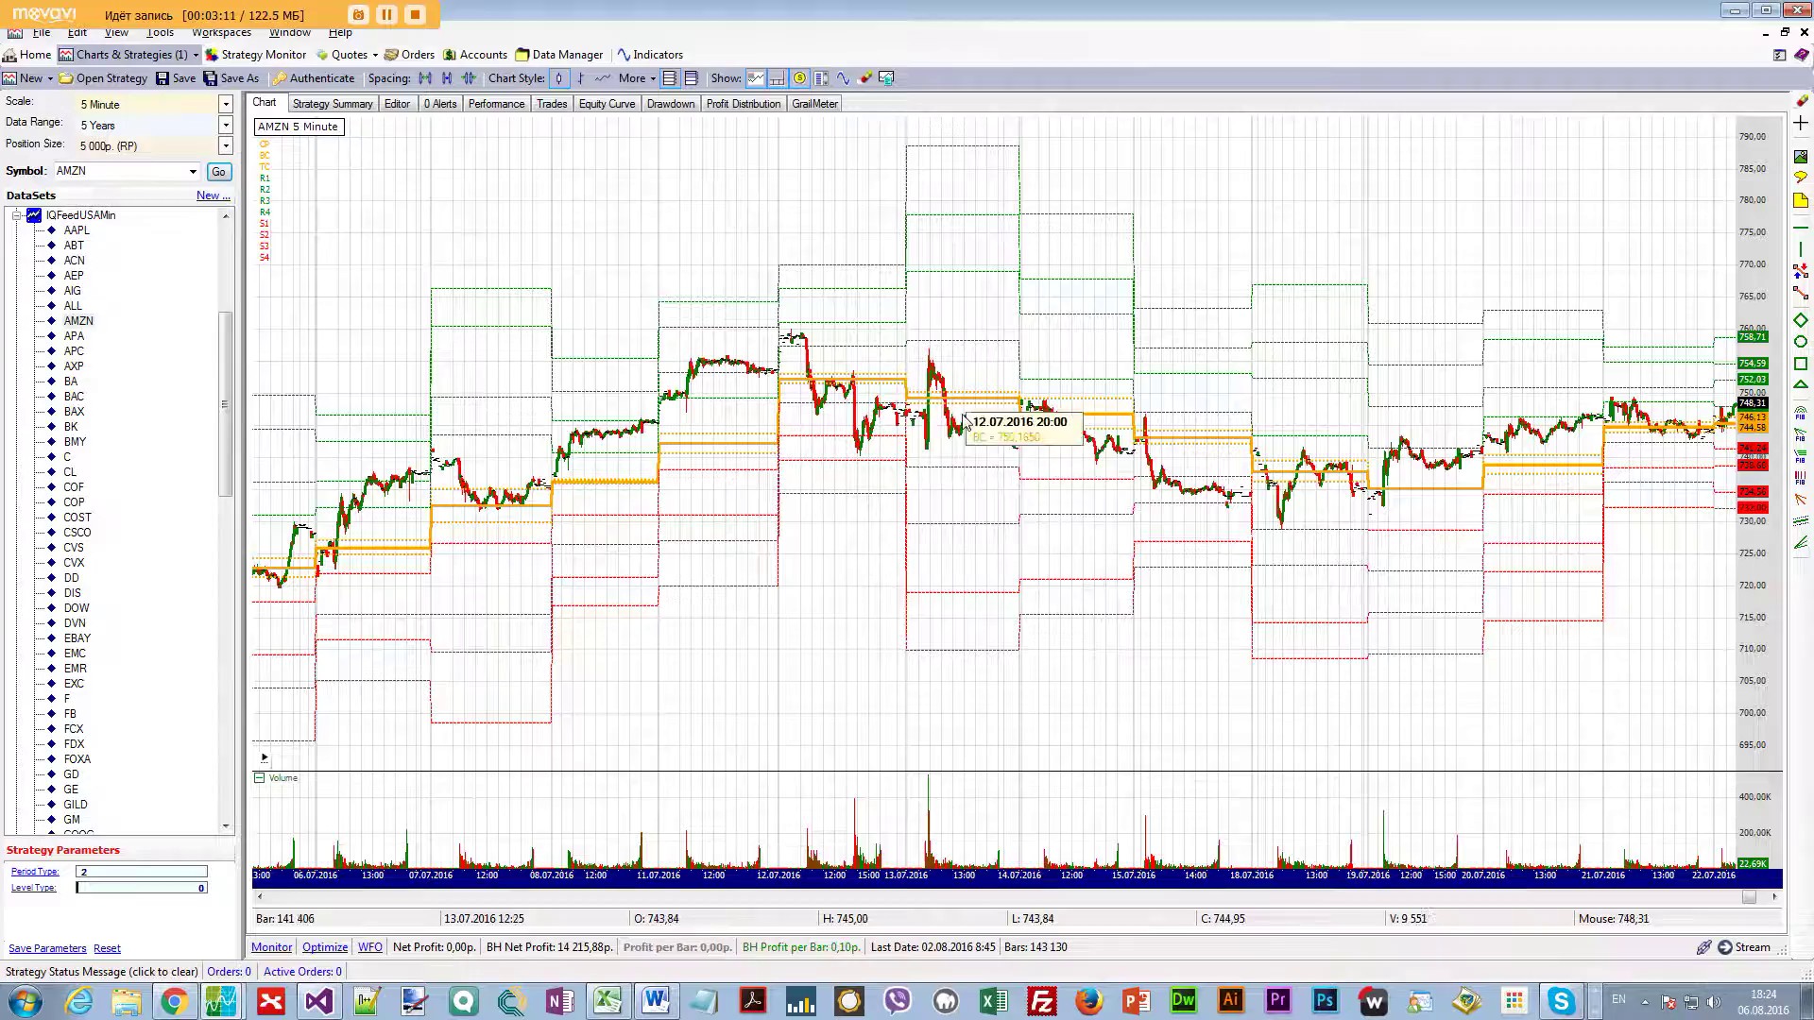
left_click_drag(1613, 619, 876, 626)
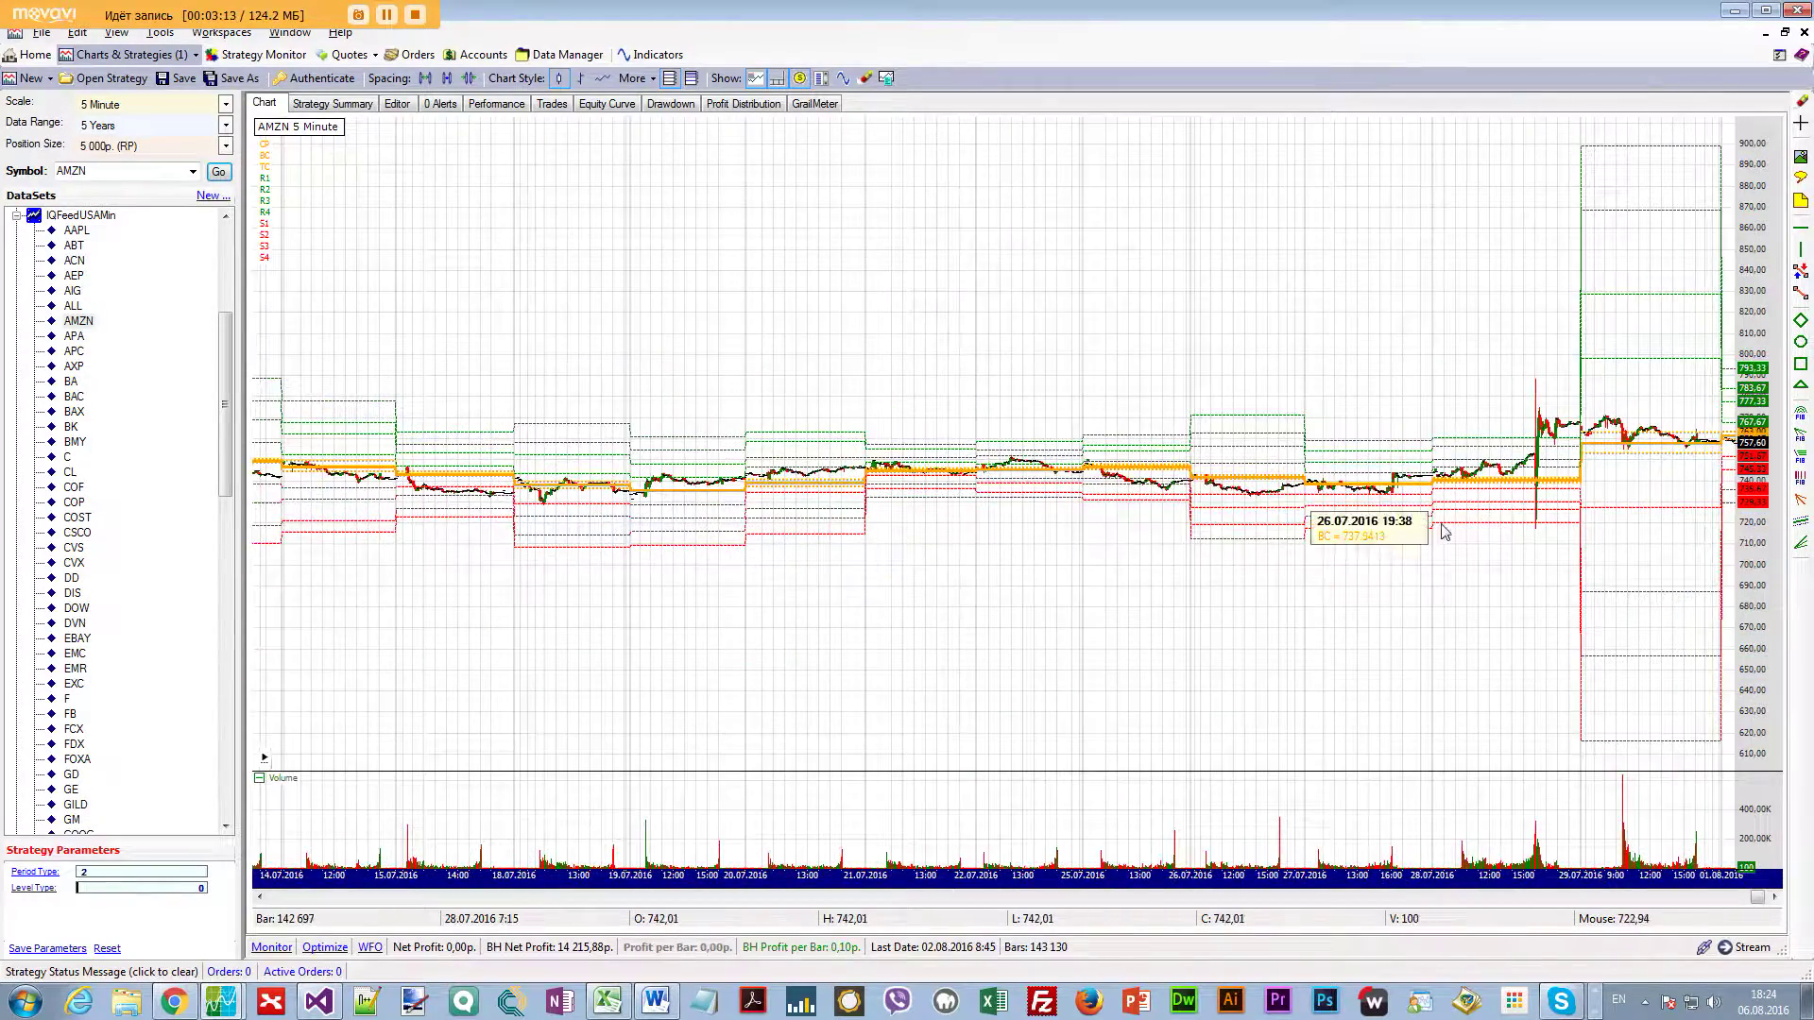
left_click_drag(1441, 529, 647, 601)
scroll(1399, 532, "up", 2)
scroll(1416, 517, "down", 2)
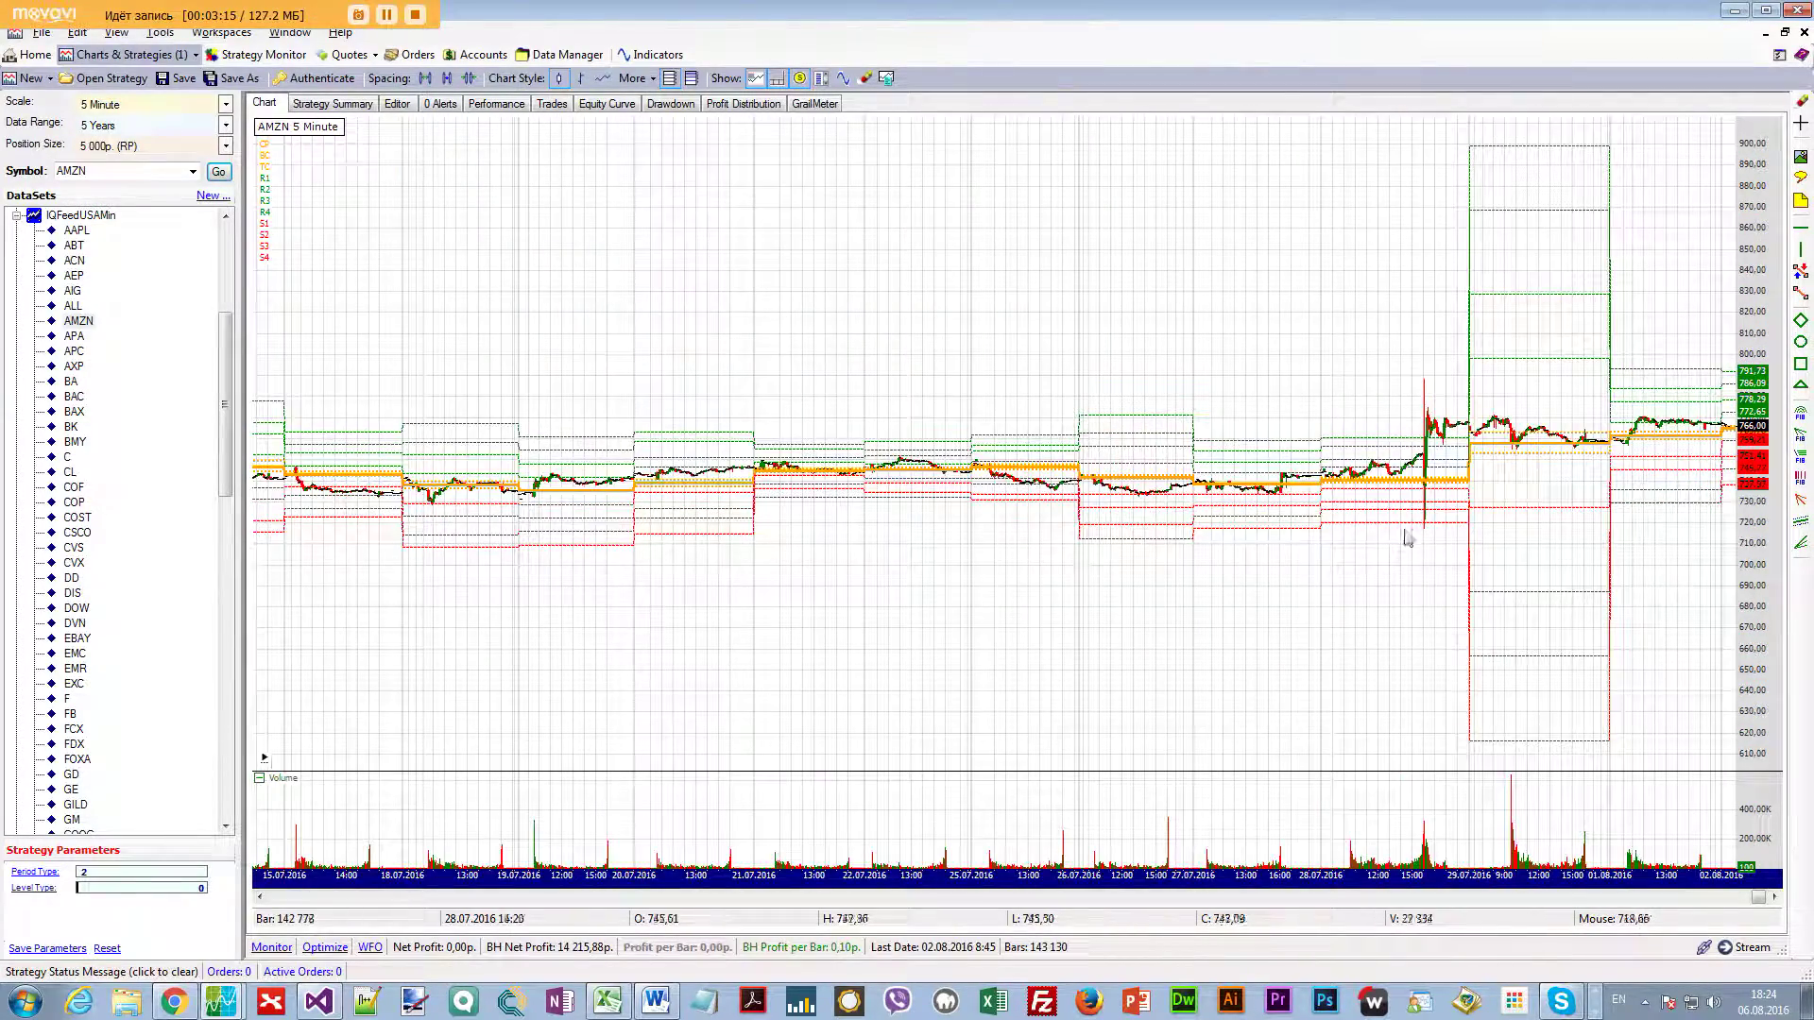